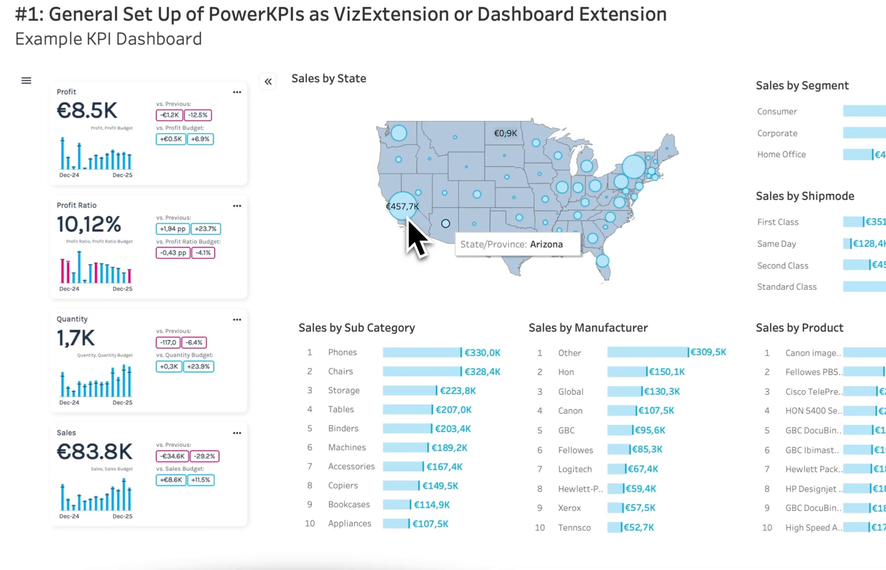
Step: Filter the KPI dashboard to California and Phones (Sales €1.5K), then exit presentation mode
{"action": "left_click", "coordinate": [409, 222]}
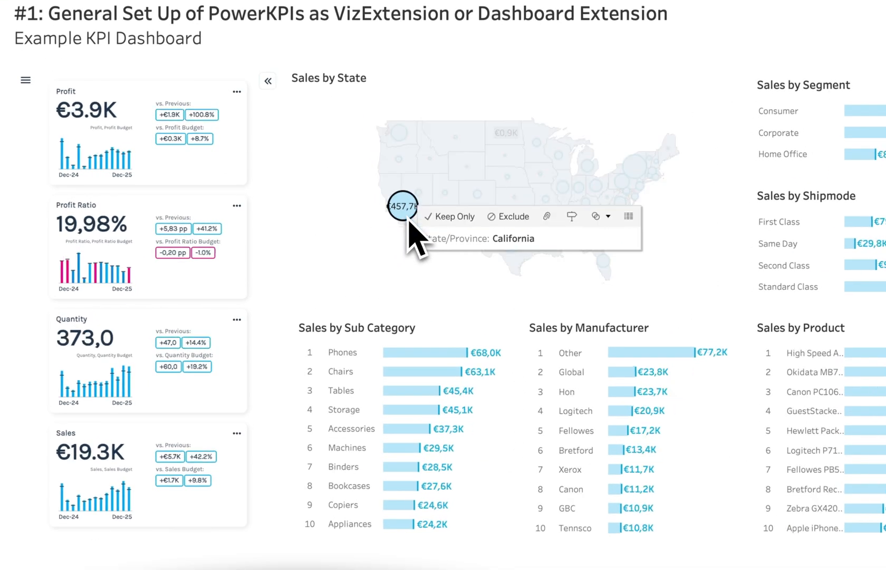
{"action": "left_click", "coordinate": [422, 356]}
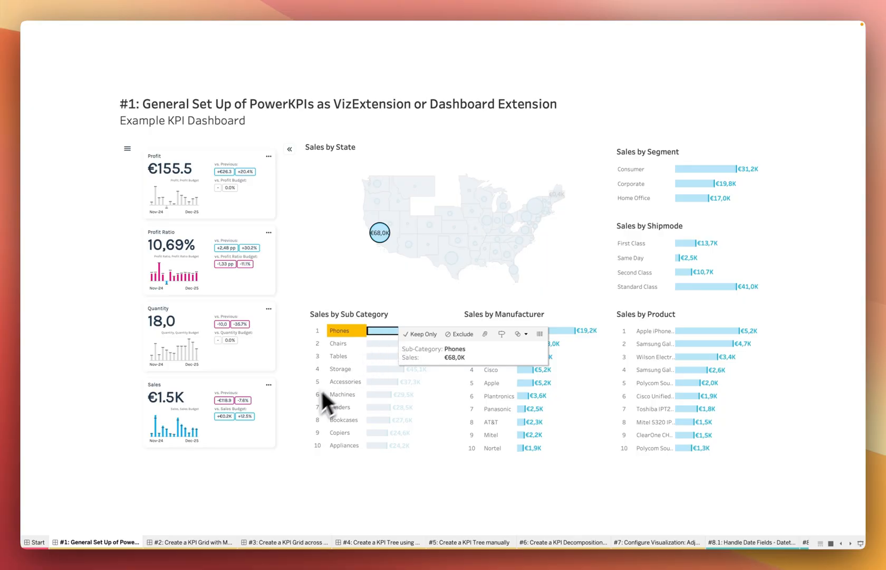
{"action": "key", "text": "Escape"}
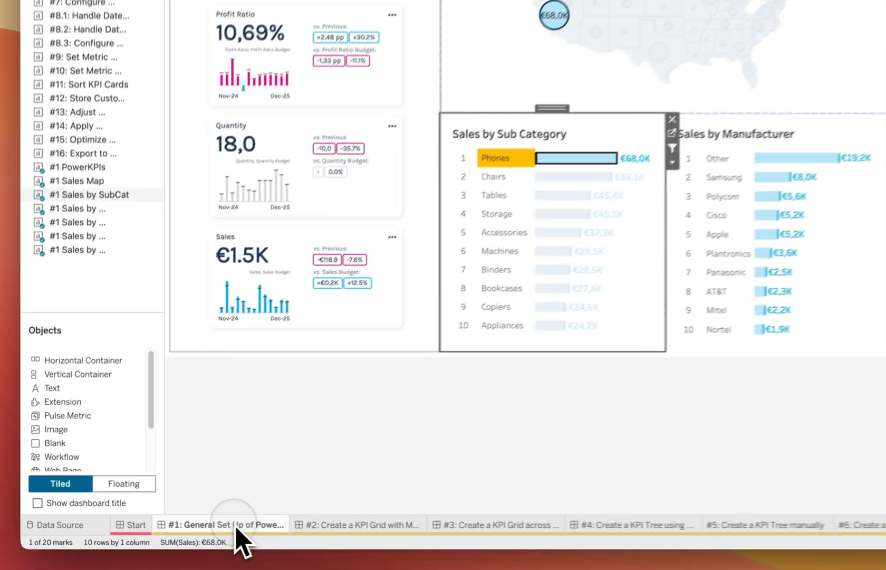
Step: Add a new worksheet named 'First KPI View' and bring up its Marks type list
{"action": "right_click", "coordinate": [169, 533]}
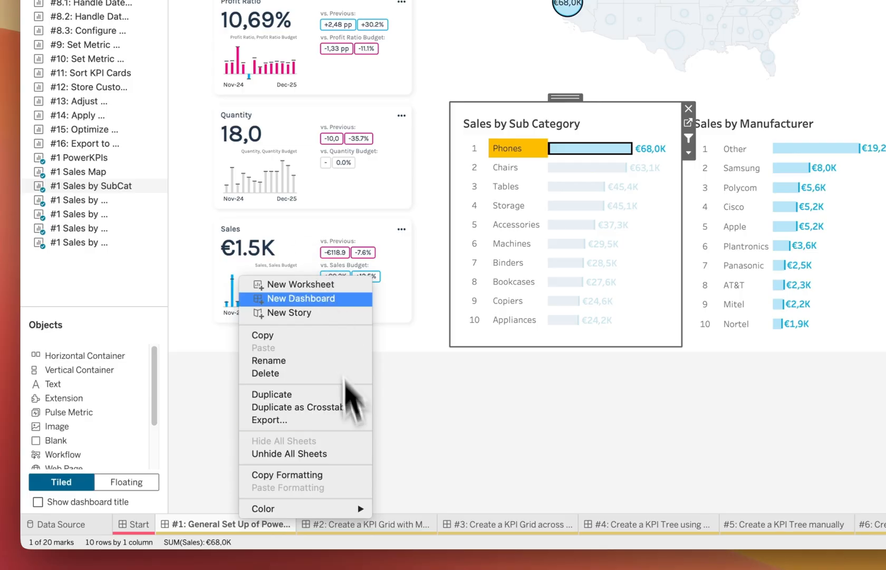
{"action": "left_click", "coordinate": [323, 285]}
{"action": "double_click", "coordinate": [332, 525]}
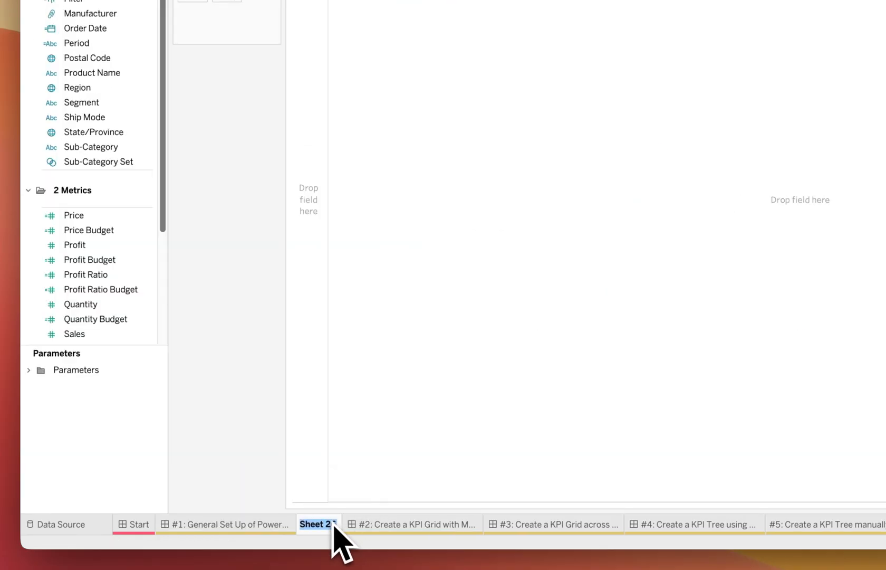
{"action": "type", "text": "First KPI View"}
{"action": "key", "text": "Return"}
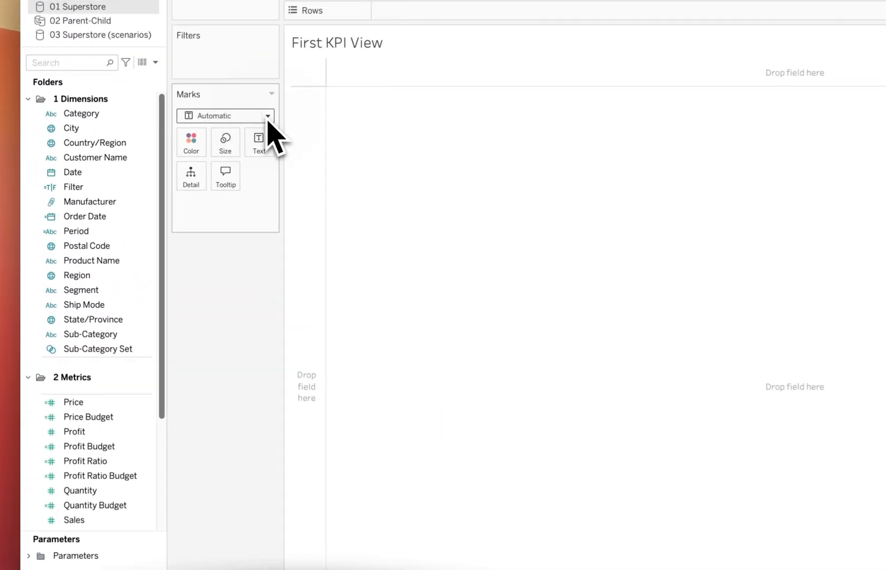
{"action": "left_click", "coordinate": [268, 116]}
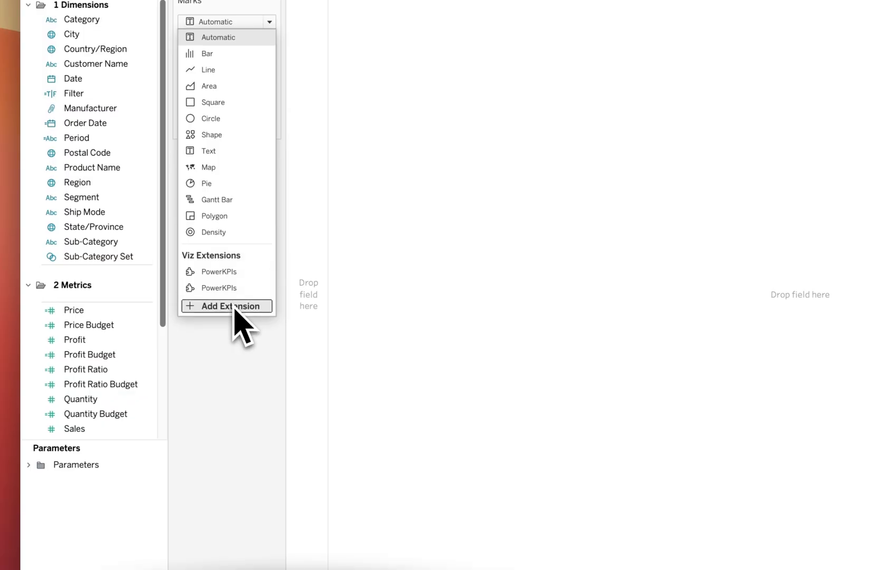
Step: Load power-kpis-share-viz.trex from My Tableau Repository > Extensions > Viz Extensions as a local viz extension
{"action": "left_click", "coordinate": [234, 307]}
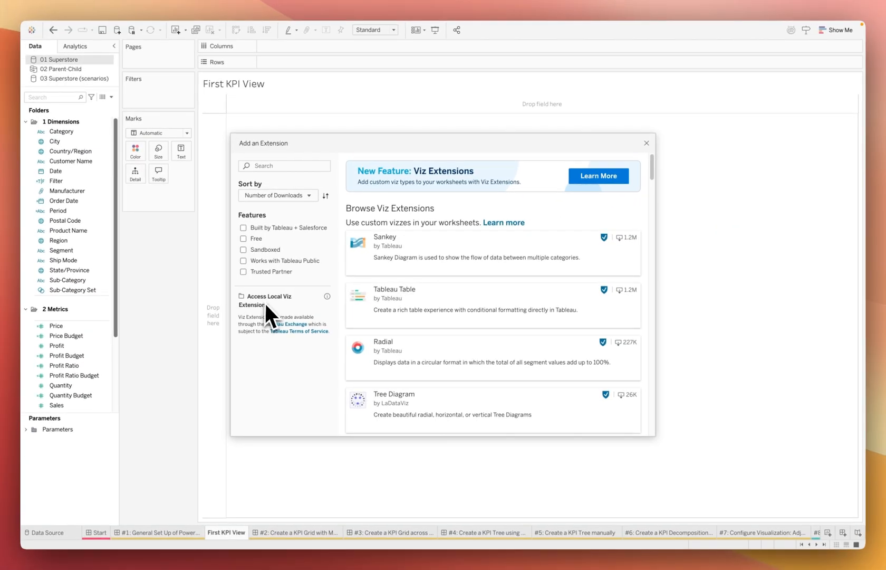
{"action": "left_click", "coordinate": [266, 303]}
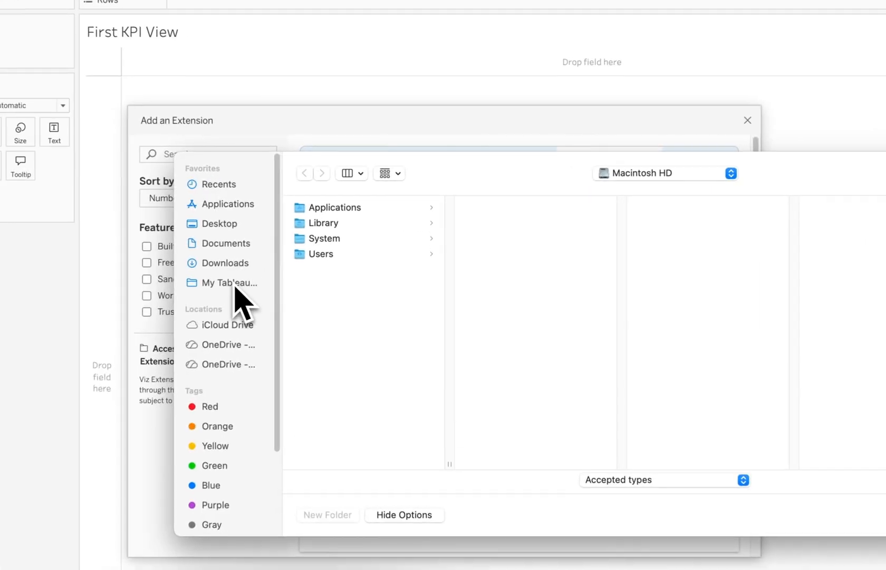
{"action": "left_click", "coordinate": [236, 293]}
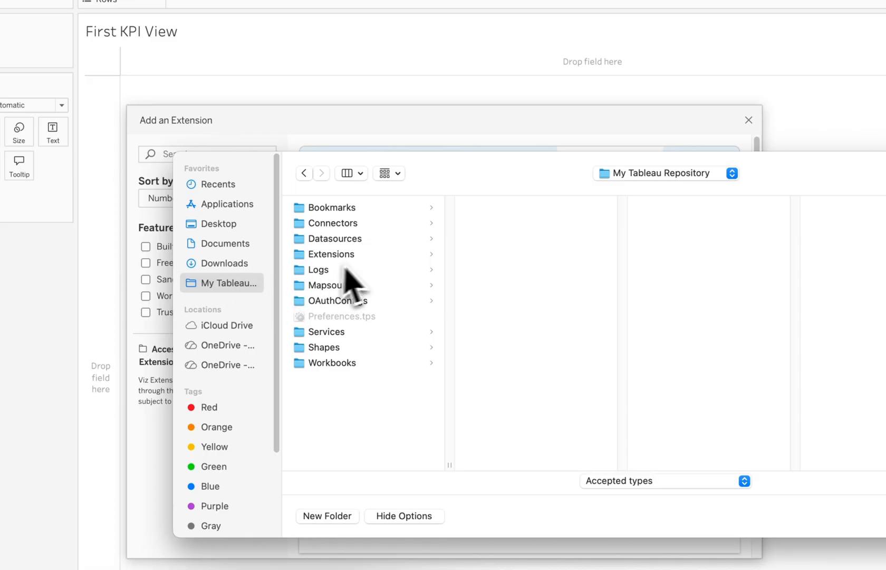
{"action": "left_click", "coordinate": [371, 257]}
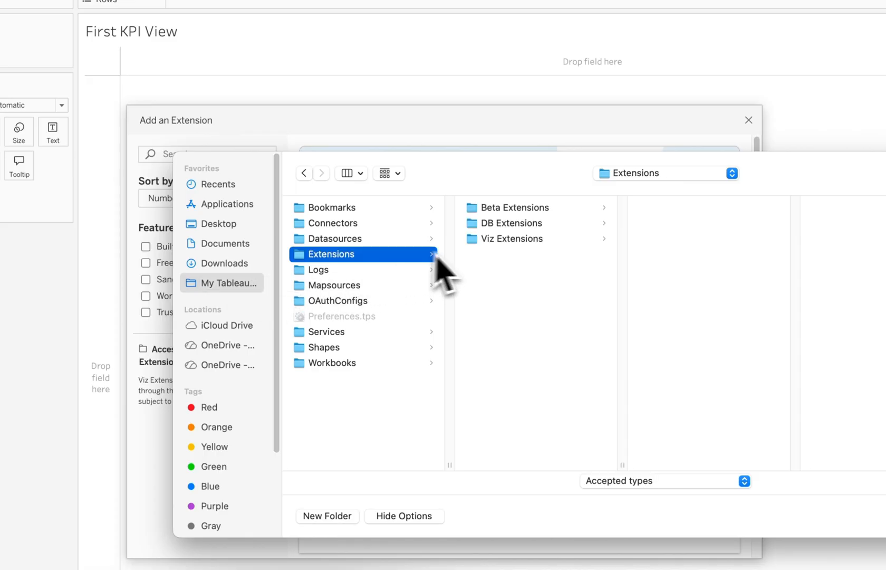
{"action": "left_click", "coordinate": [549, 239]}
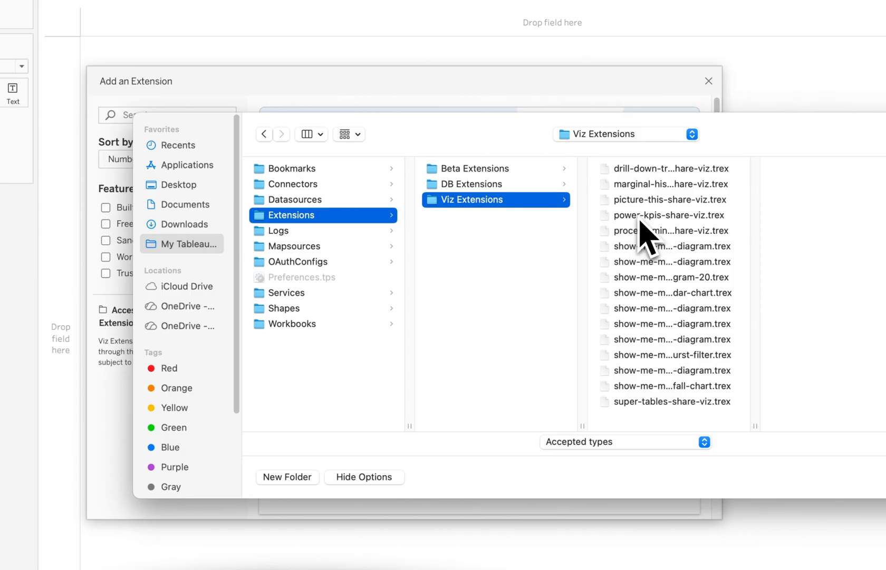
{"action": "left_click", "coordinate": [639, 219]}
{"action": "double_click", "coordinate": [639, 219]}
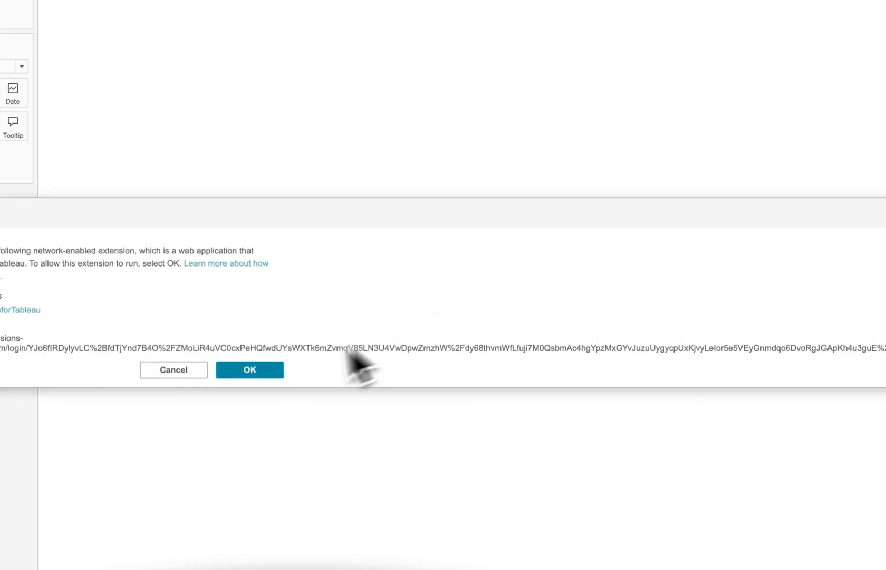
Step: Approve the network-enabled PowerKPIs extension so its Get Started page appears in First KPI View
{"action": "left_click", "coordinate": [249, 369]}
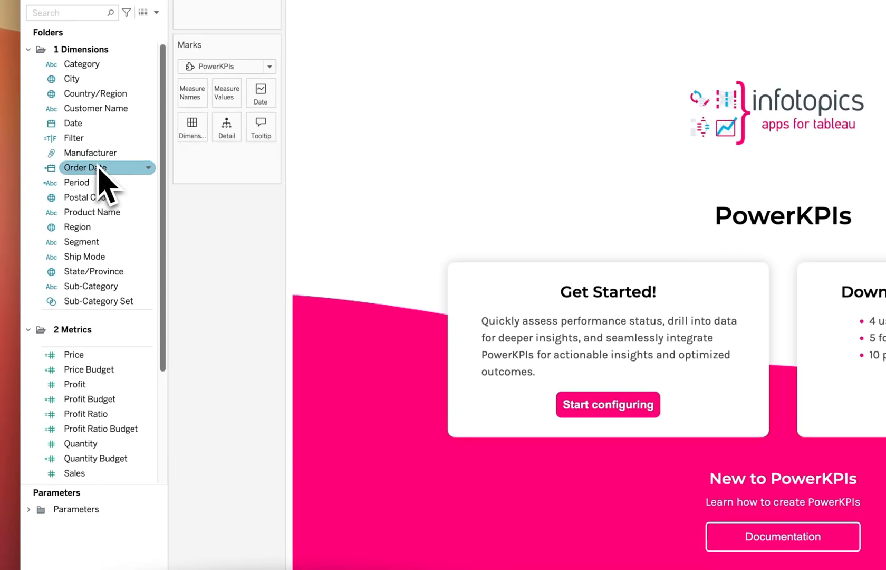
Step: Drop Measure Names, Measure Values and Order Date onto the PowerKPIs Marks tiles, producing 13 KPI cards
{"action": "scroll", "coordinate": [90, 180], "scroll_direction": "down", "scroll_amount": 4}
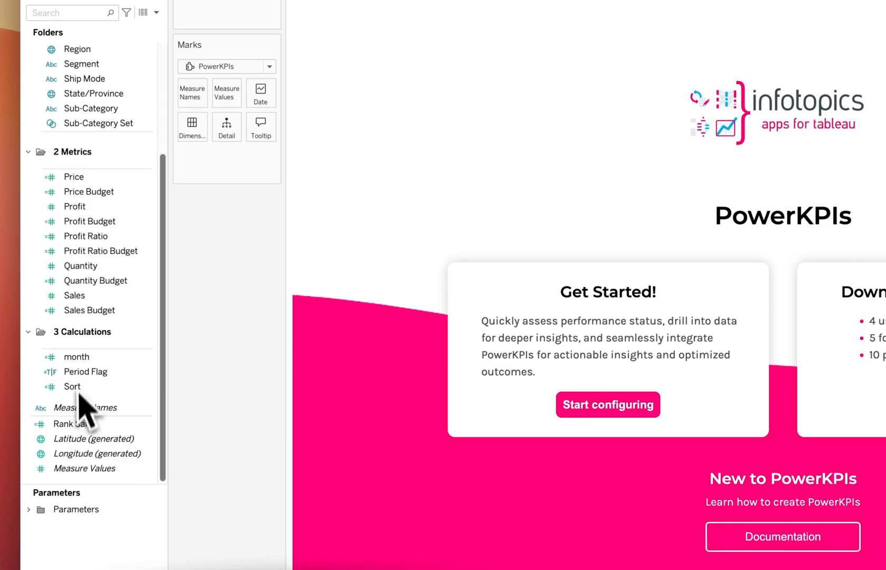
{"action": "left_click_drag", "start_coordinate": [80, 407], "coordinate": [193, 99]}
{"action": "left_click_drag", "start_coordinate": [84, 468], "coordinate": [187, 129]}
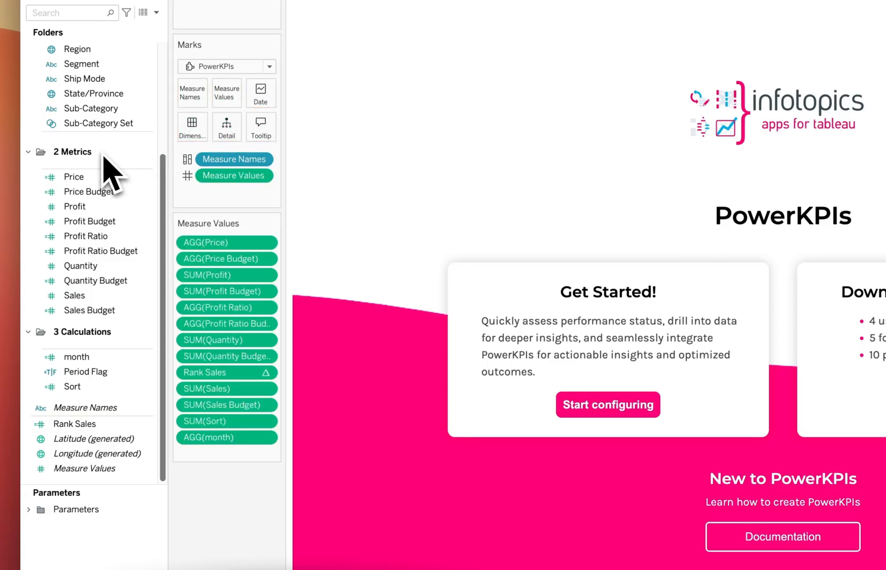
{"action": "scroll", "coordinate": [104, 164], "scroll_direction": "up", "scroll_amount": 4}
{"action": "left_click_drag", "start_coordinate": [95, 167], "coordinate": [259, 104]}
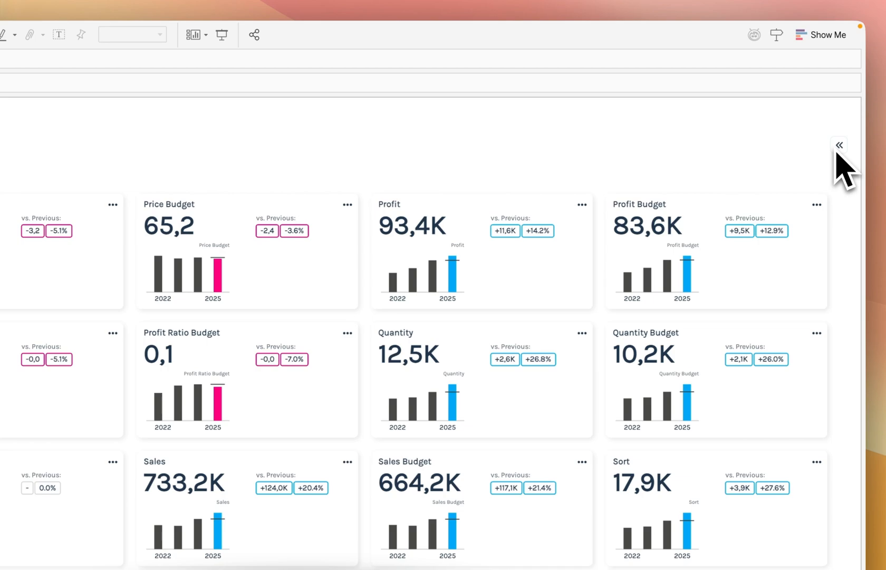
Step: Try ascending and descending sorts and table view on the KPI cards, then apply the Dark Forrest theme
{"action": "left_click", "coordinate": [847, 104]}
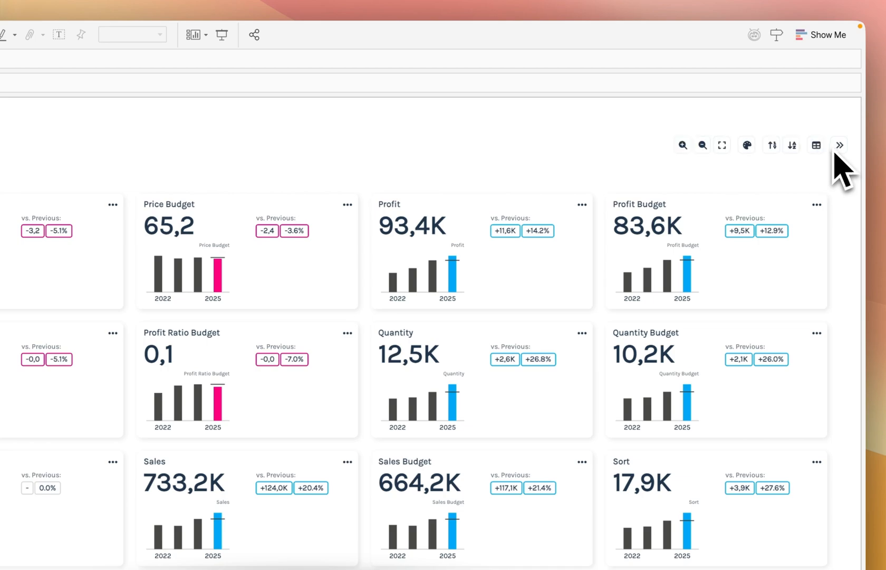
{"action": "left_click", "coordinate": [775, 150]}
{"action": "left_click", "coordinate": [793, 150]}
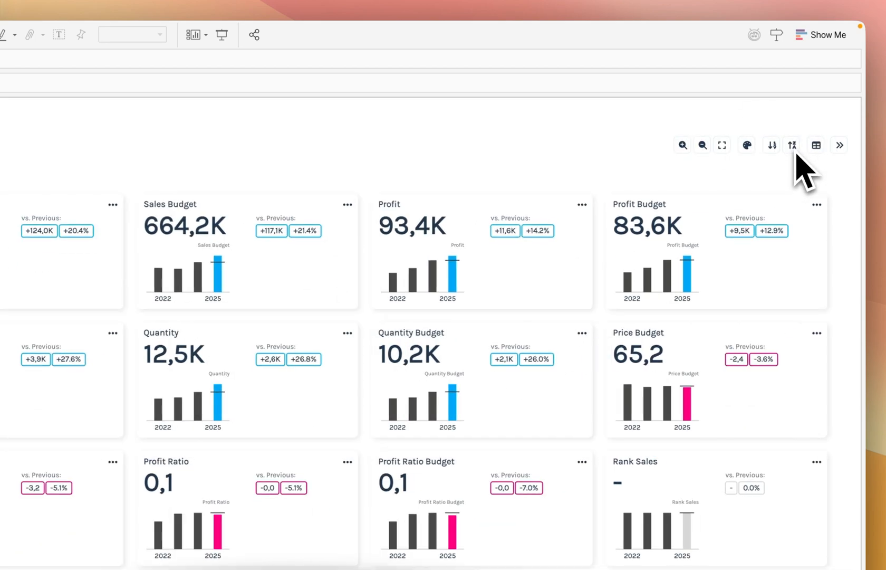
{"action": "left_click", "coordinate": [794, 150]}
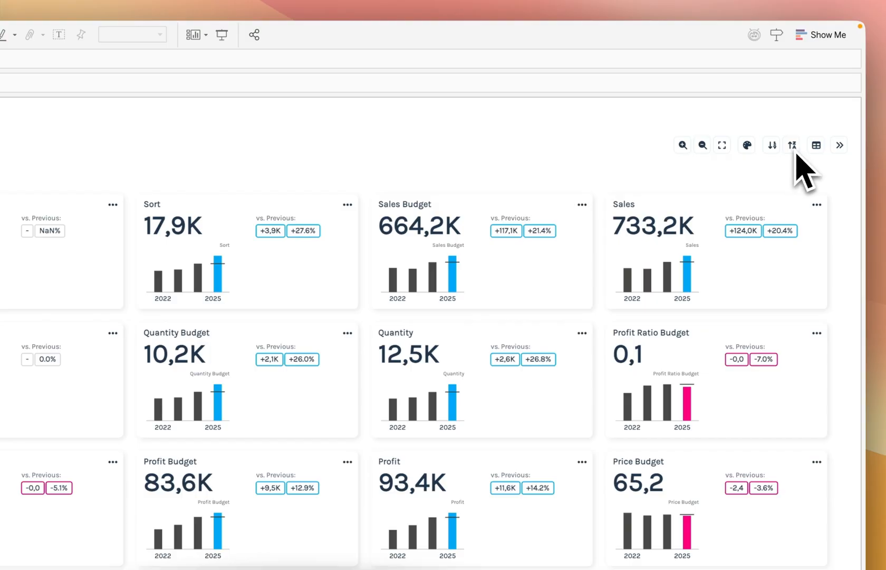
{"action": "left_click", "coordinate": [797, 154]}
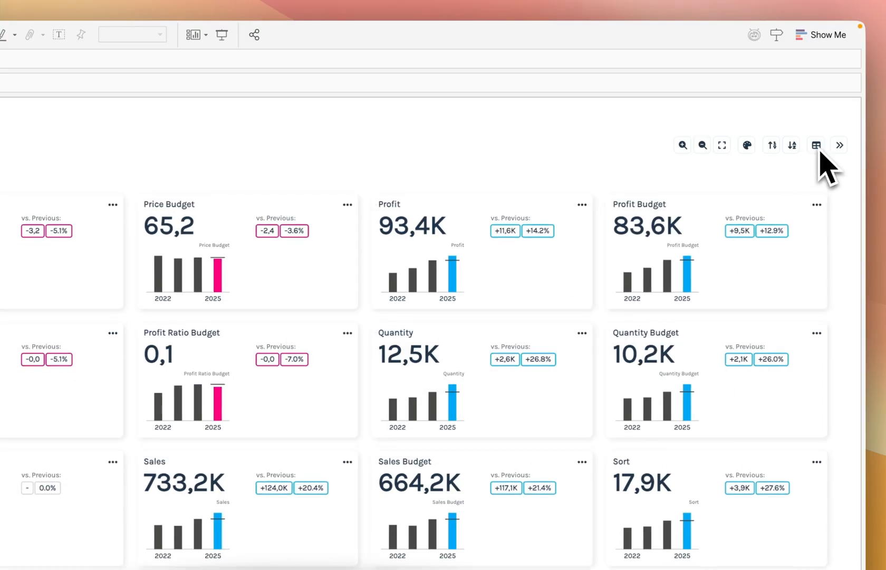
{"action": "left_click", "coordinate": [818, 149]}
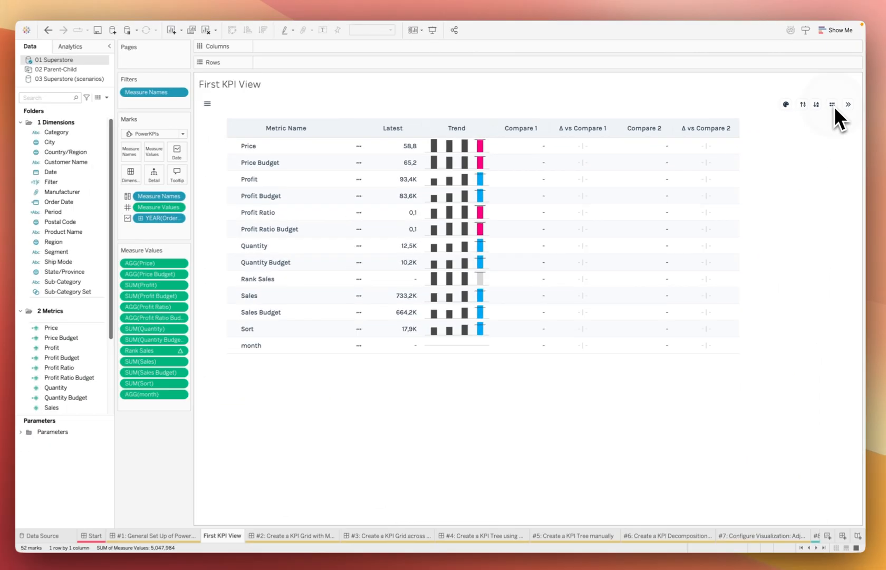
{"action": "left_click", "coordinate": [833, 105]}
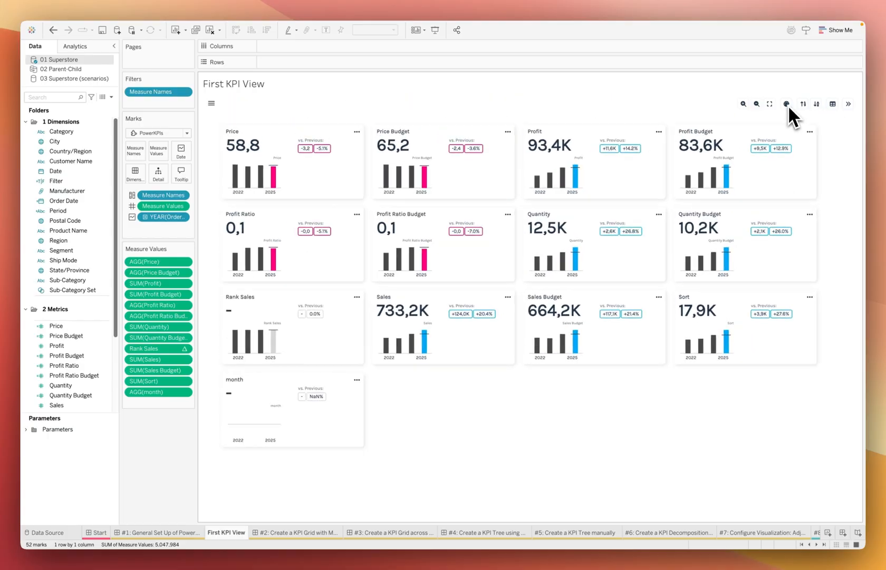
{"action": "left_click", "coordinate": [786, 105]}
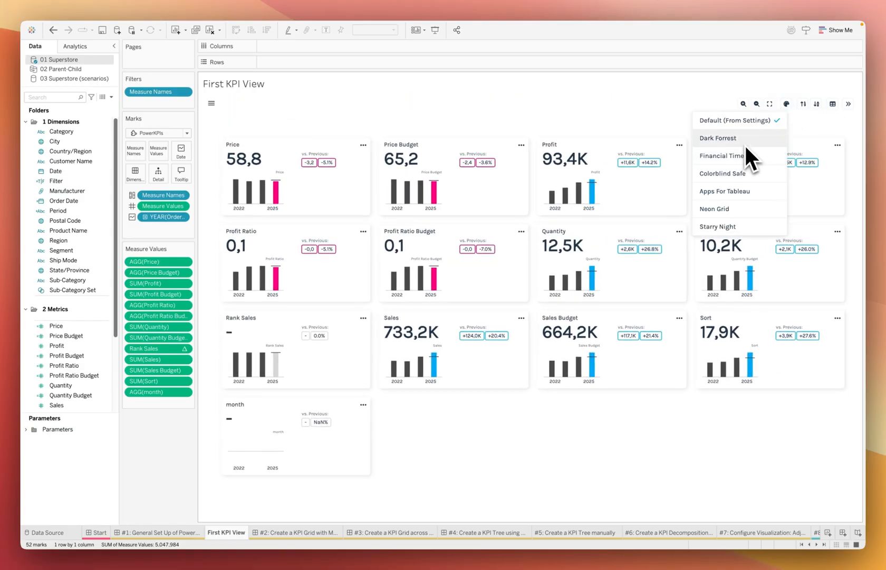
{"action": "left_click", "coordinate": [744, 143]}
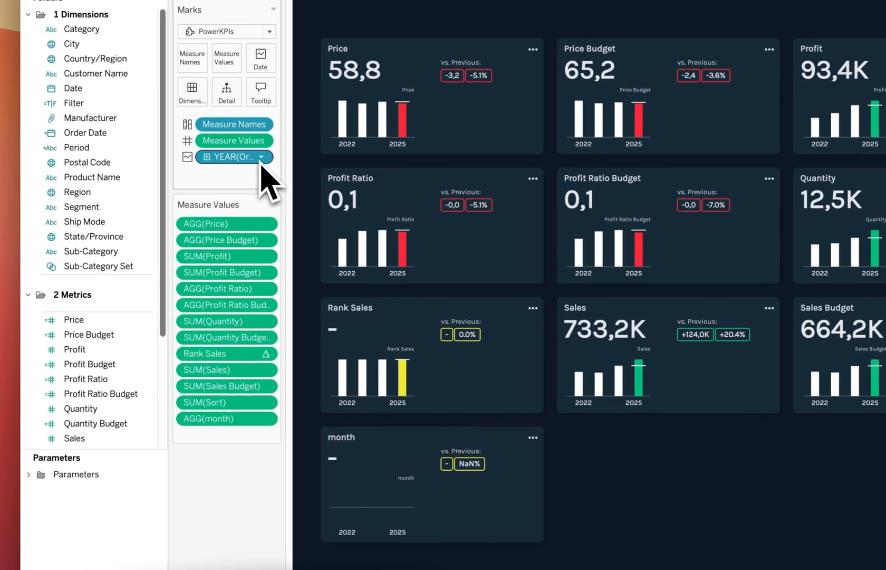
Step: Show Order Date by month and filter out Rank Sales, Sort and month, leaving 10 KPI cards
{"action": "right_click", "coordinate": [219, 191]}
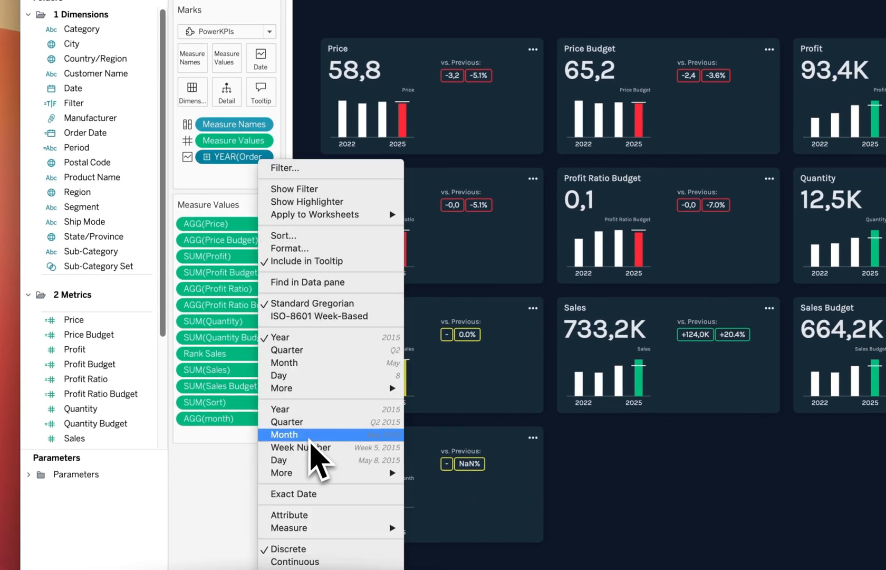
{"action": "left_click", "coordinate": [310, 437]}
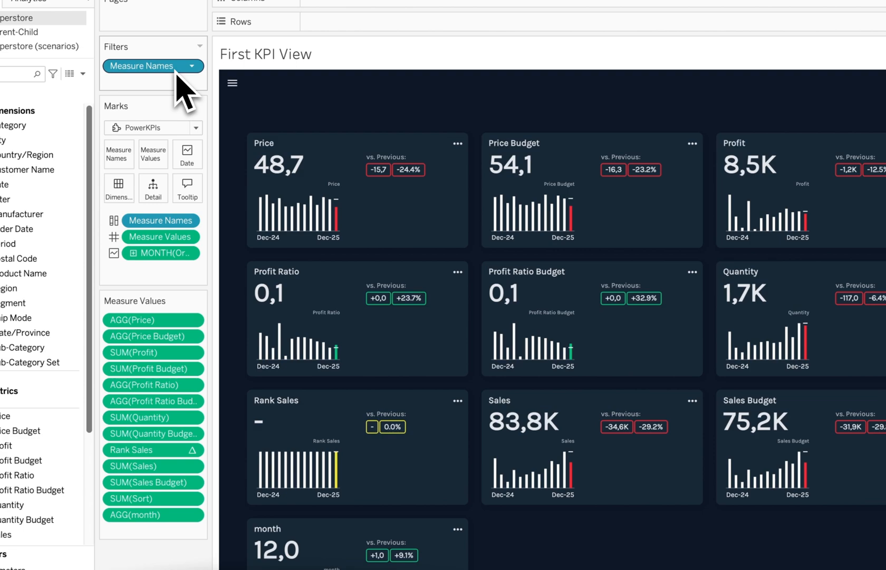
{"action": "left_click", "coordinate": [192, 66]}
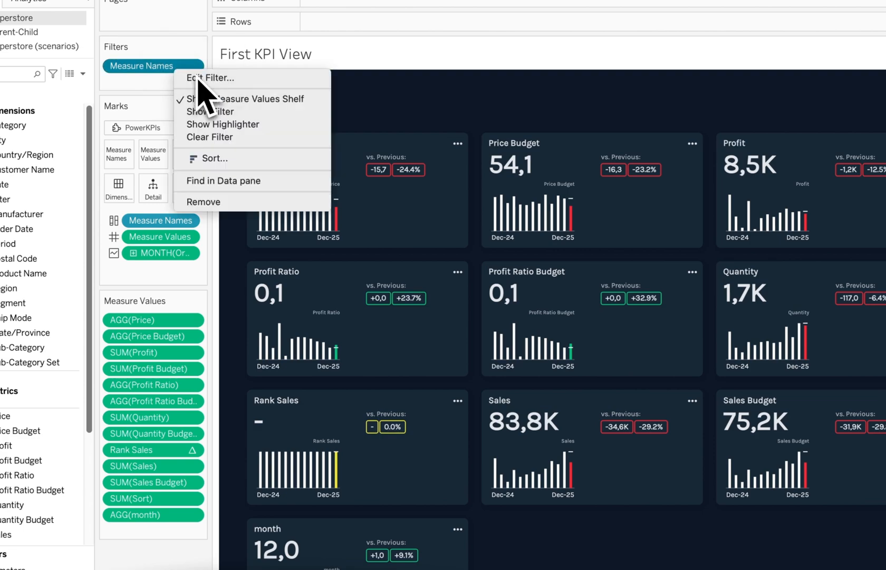
{"action": "left_click", "coordinate": [214, 78]}
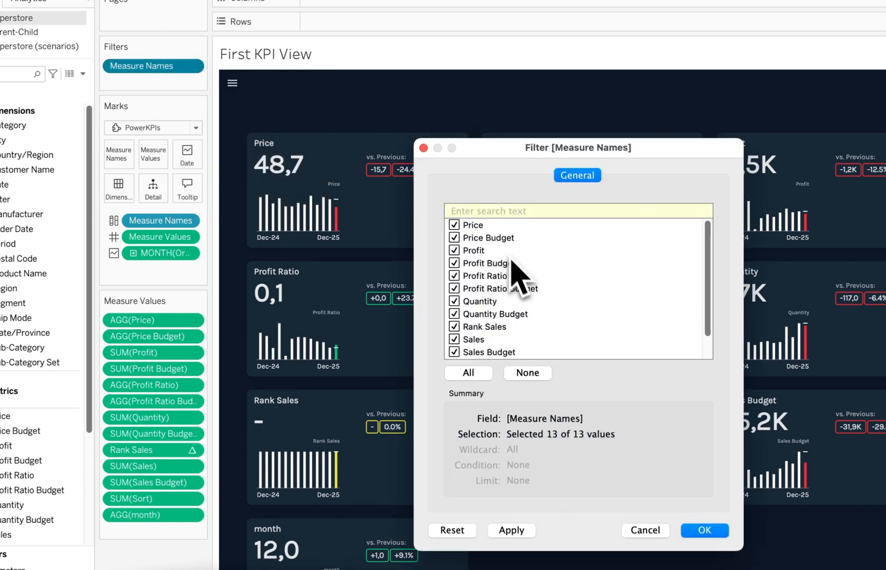
{"action": "left_click", "coordinate": [455, 327]}
{"action": "scroll", "coordinate": [458, 353], "scroll_direction": "down", "scroll_amount": 1}
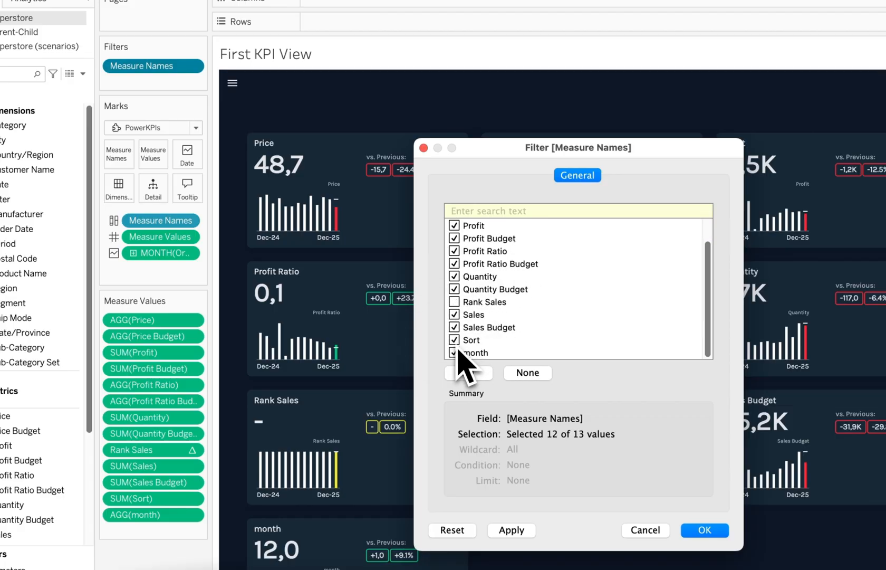
{"action": "left_click", "coordinate": [454, 340]}
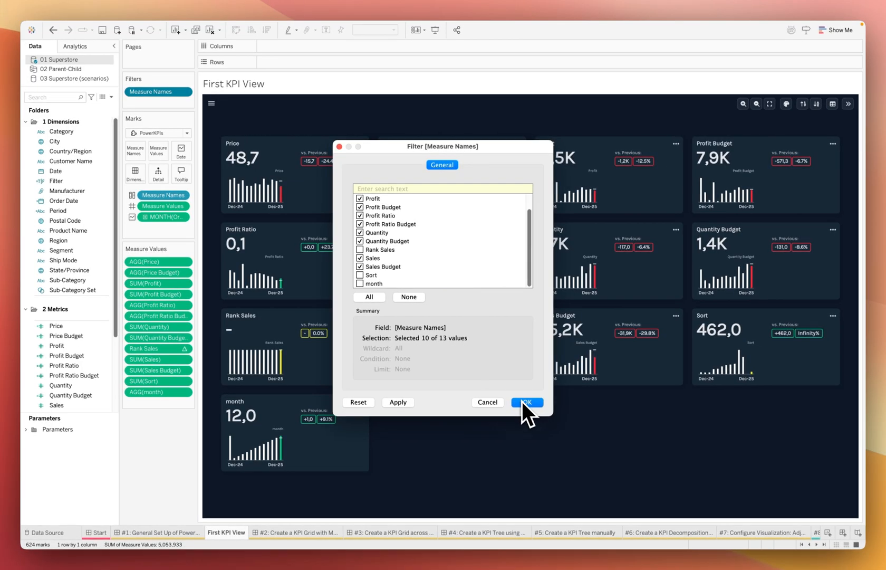
{"action": "left_click", "coordinate": [523, 402]}
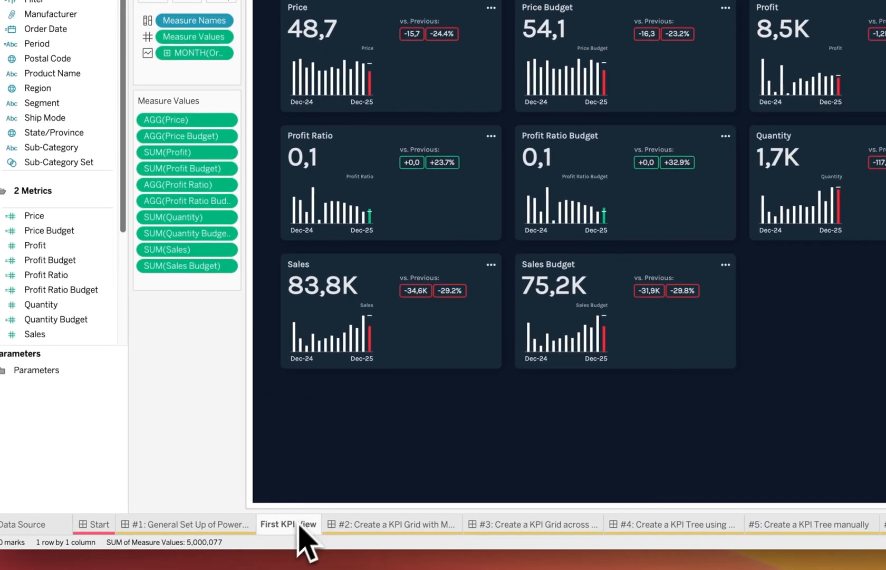
Step: Create a new dashboard named 'Second KPI View'
{"action": "right_click", "coordinate": [297, 522]}
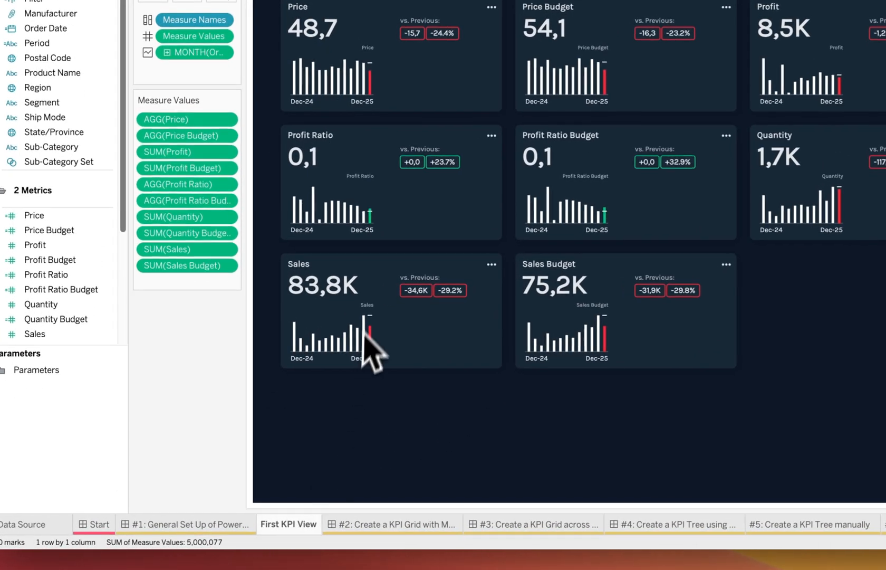
{"action": "double_click", "coordinate": [378, 523]}
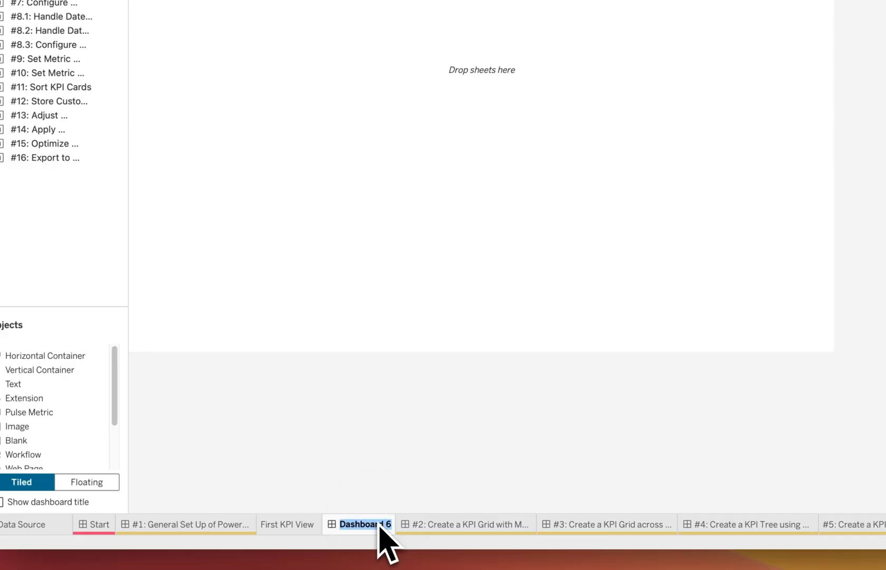
{"action": "type", "text": "Second KPI"}
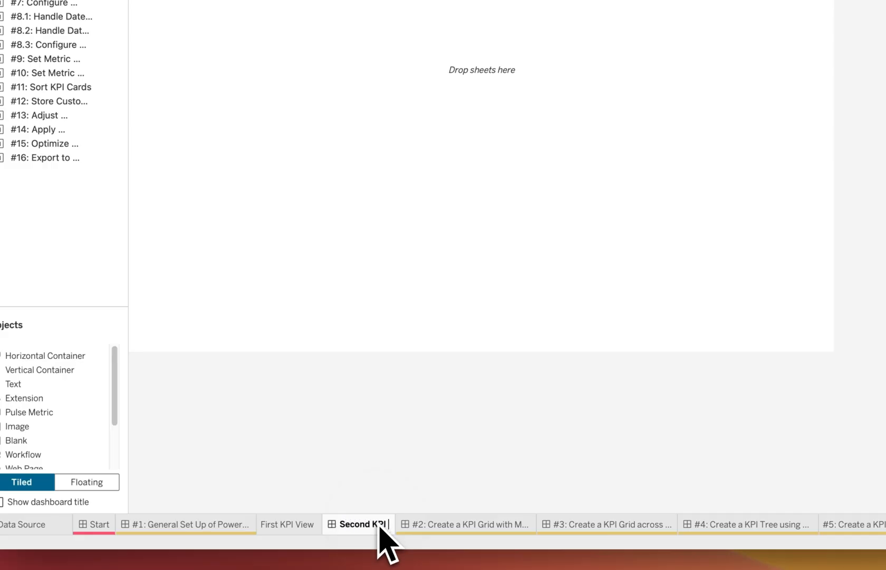
{"action": "type", "text": " View"}
{"action": "key", "text": "Return"}
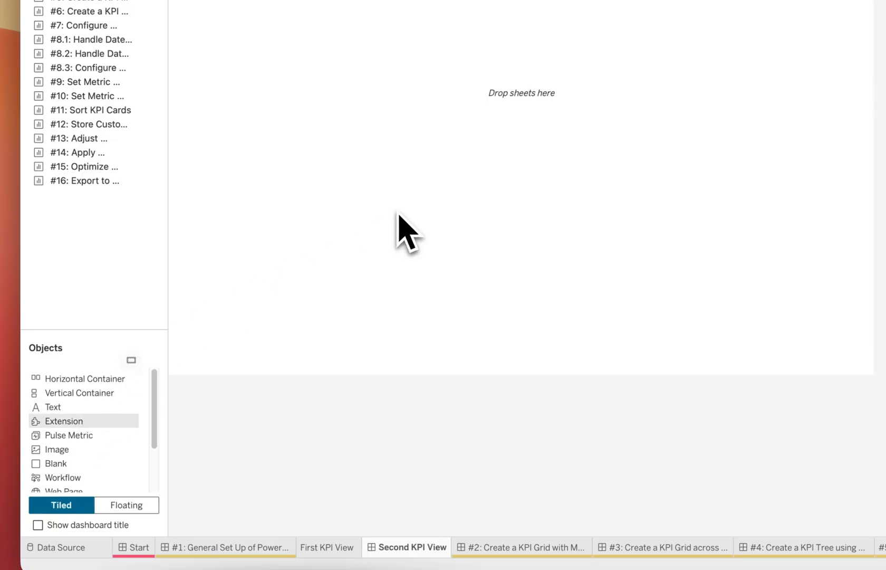
Step: Add the local power-kpis-share.trex extension from DB Extensions to the dashboard, allow it, and start configuring
{"action": "left_click_drag", "start_coordinate": [399, 214], "coordinate": [399, 213]}
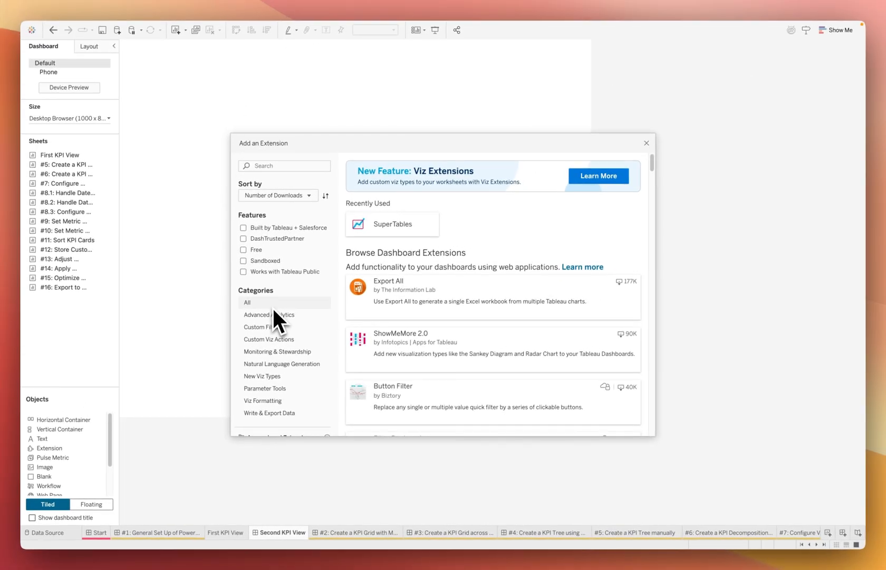
{"action": "scroll", "coordinate": [273, 310], "scroll_direction": "down", "scroll_amount": 5}
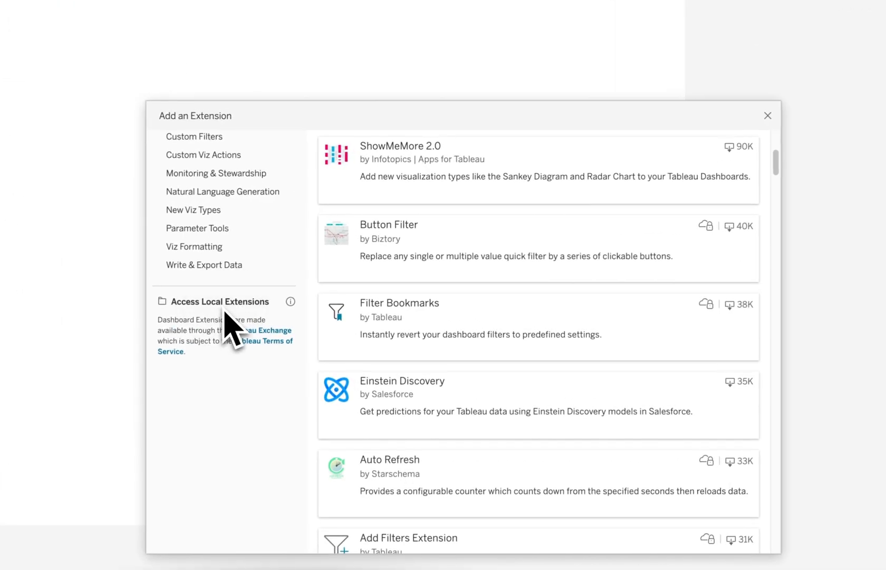
{"action": "left_click", "coordinate": [242, 306]}
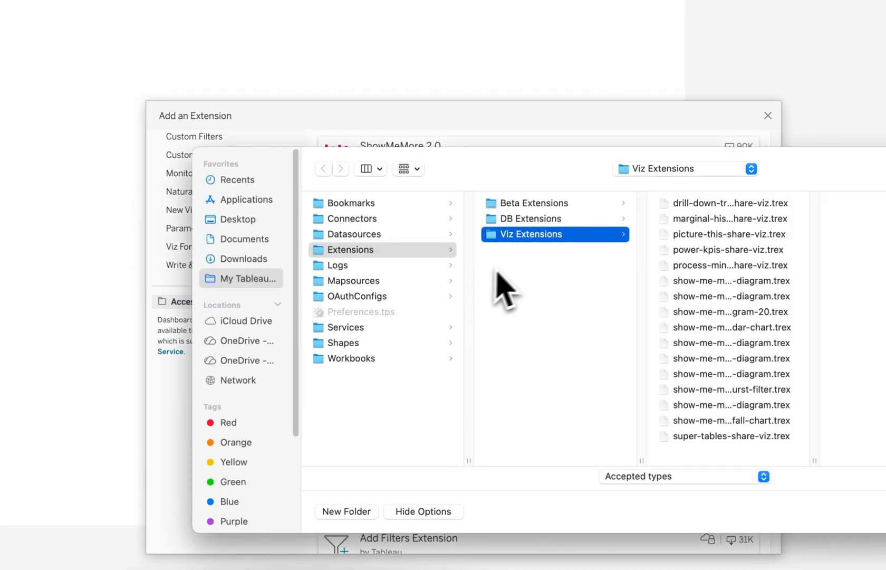
{"action": "left_click", "coordinate": [551, 220]}
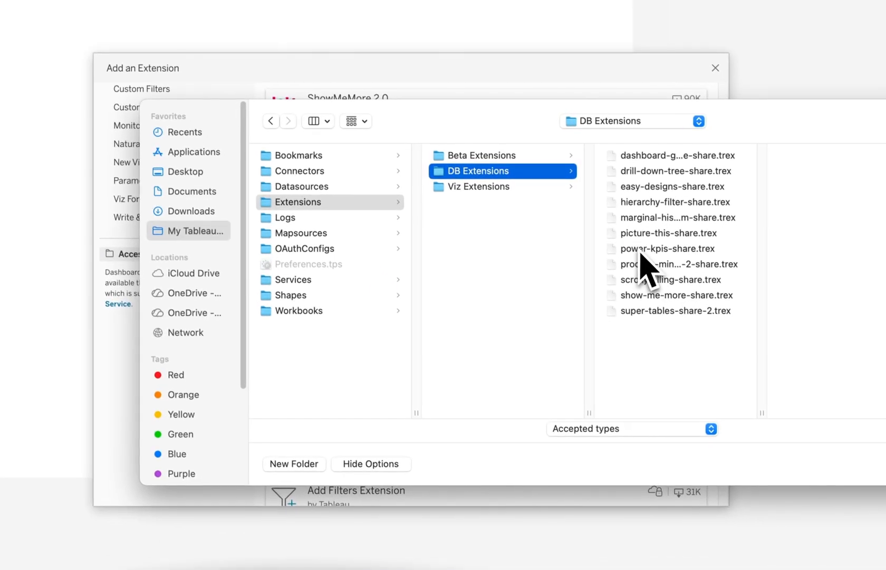
{"action": "double_click", "coordinate": [640, 251]}
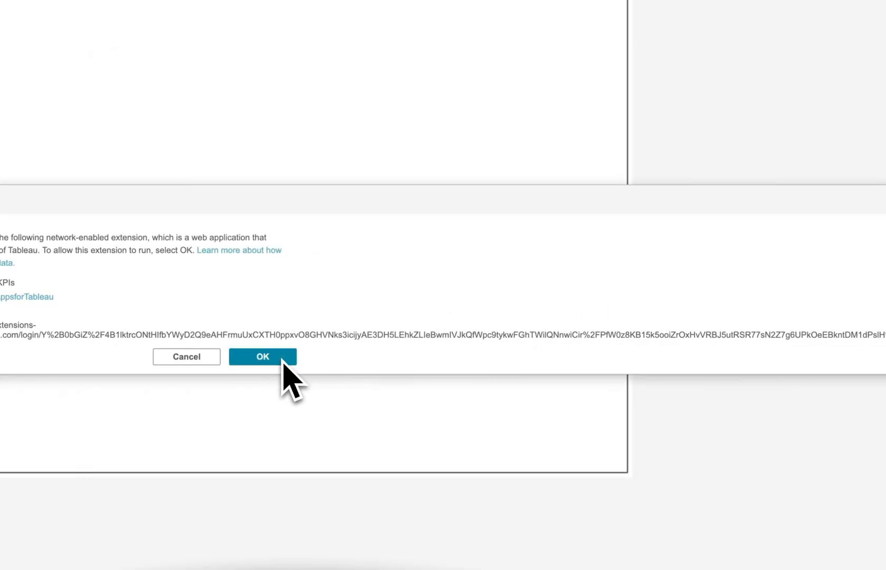
{"action": "left_click", "coordinate": [282, 360]}
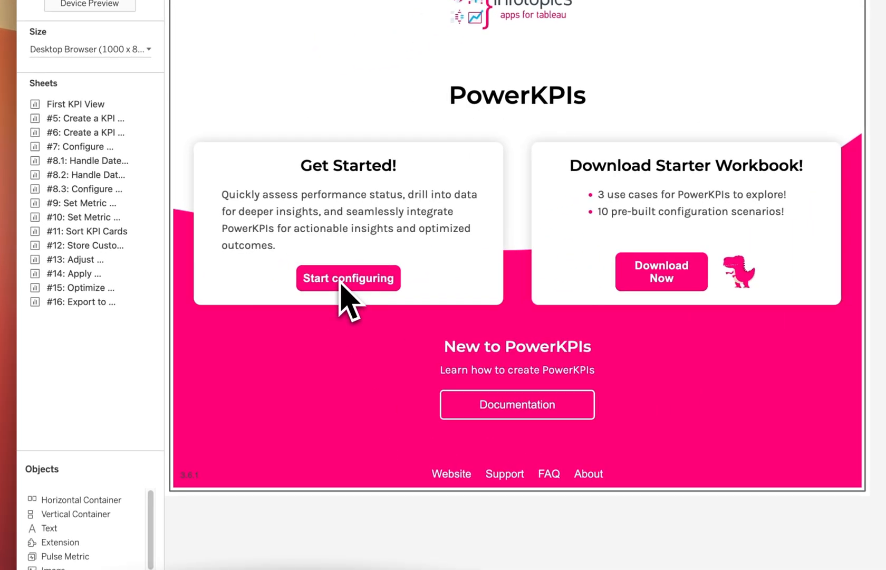
{"action": "left_click", "coordinate": [237, 275]}
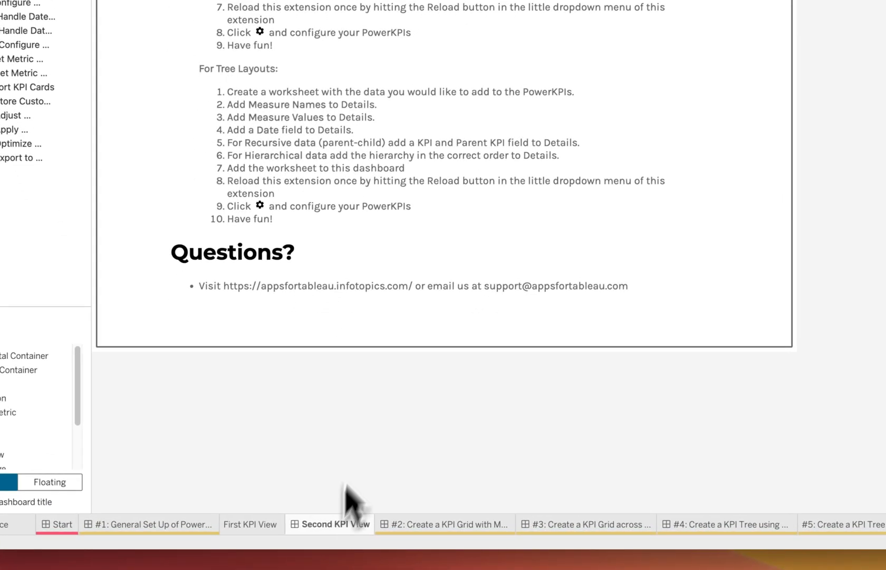
Step: Add a new worksheet named 'Source'
{"action": "right_click", "coordinate": [328, 521]}
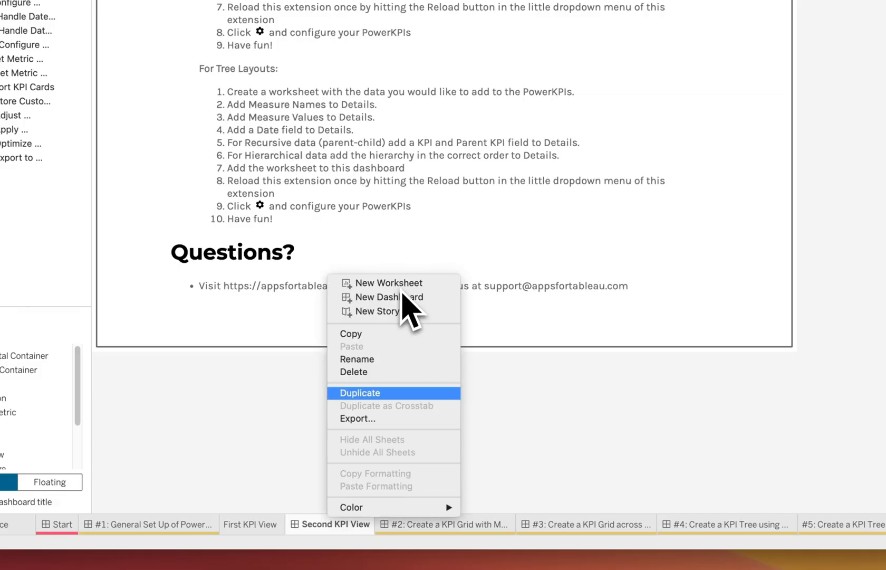
{"action": "left_click", "coordinate": [400, 284]}
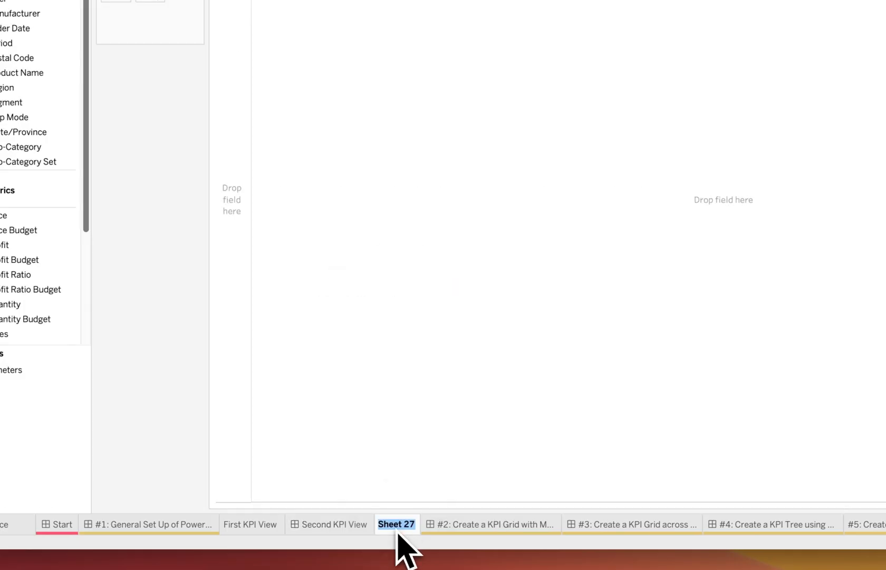
{"action": "left_click", "coordinate": [395, 532]}
{"action": "type", "text": "Source"}
{"action": "key", "text": "Return"}
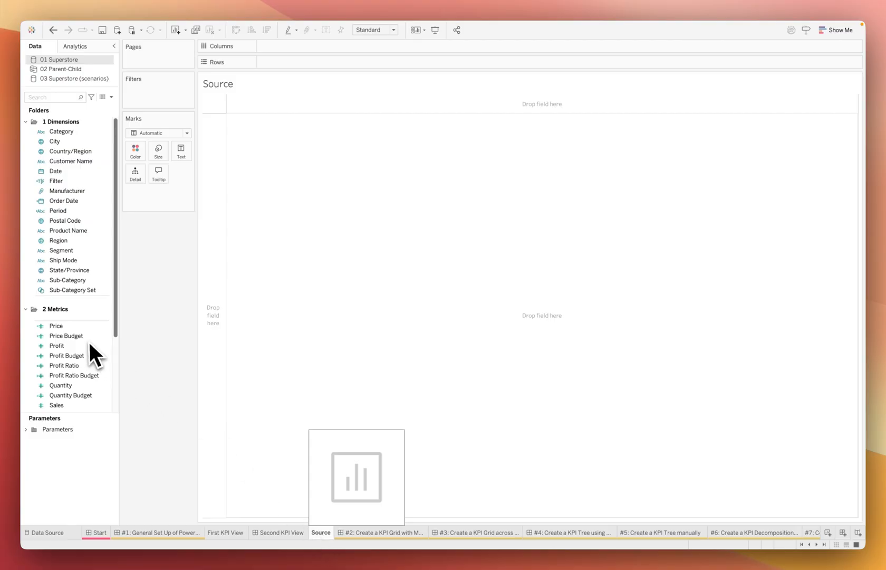
Step: Put Measure Names and Measure Values on Detail and set Order Date to continuous Month
{"action": "scroll", "coordinate": [84, 358], "scroll_direction": "down", "scroll_amount": 5}
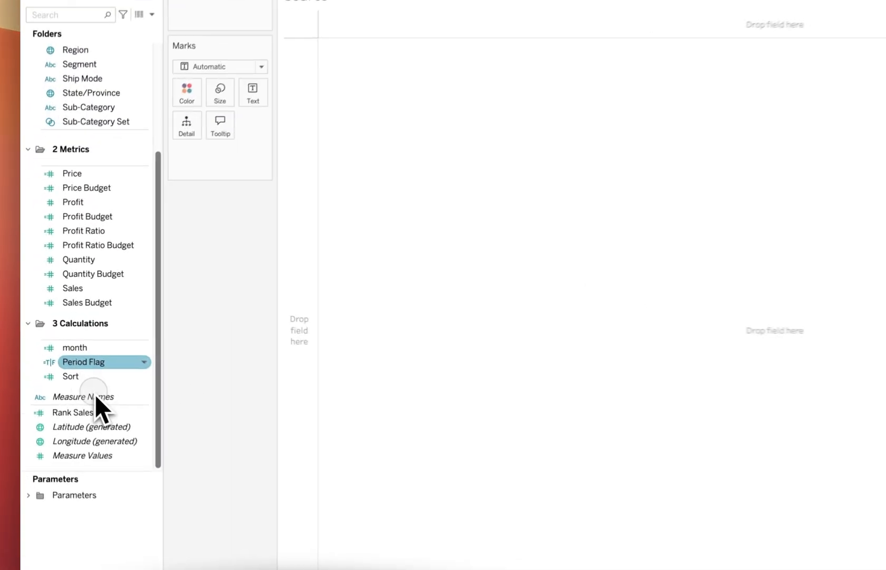
{"action": "left_click_drag", "start_coordinate": [95, 394], "coordinate": [187, 128]}
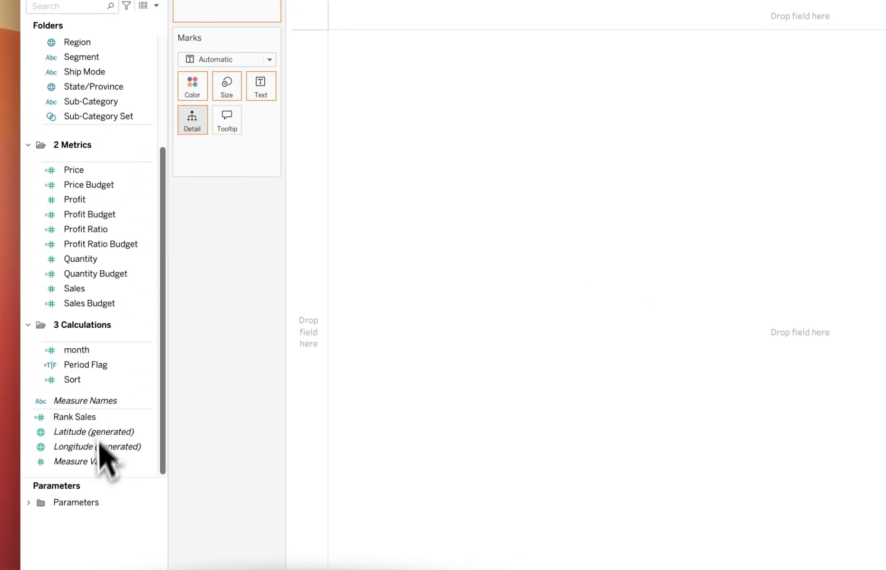
{"action": "left_click_drag", "start_coordinate": [89, 461], "coordinate": [200, 123]}
{"action": "scroll", "coordinate": [116, 177], "scroll_direction": "up", "scroll_amount": 5}
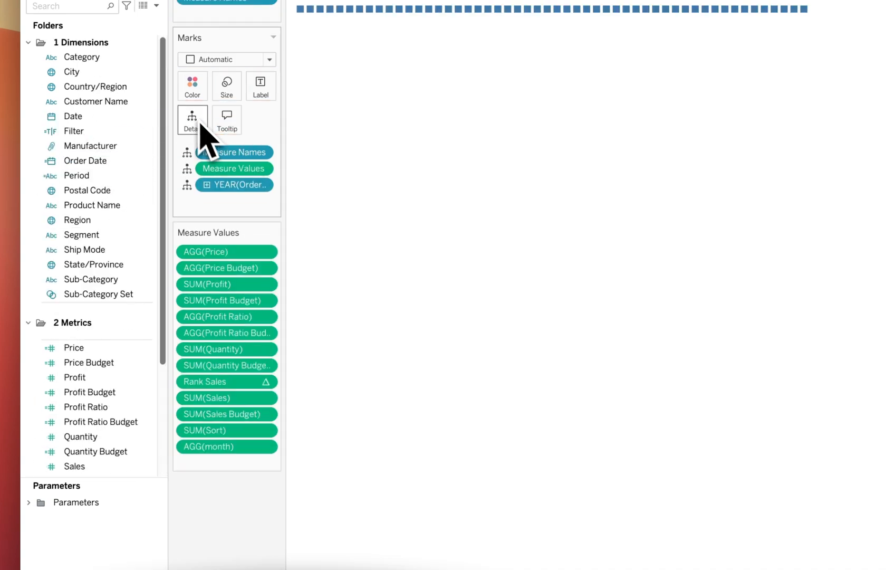
{"action": "left_click", "coordinate": [262, 186]}
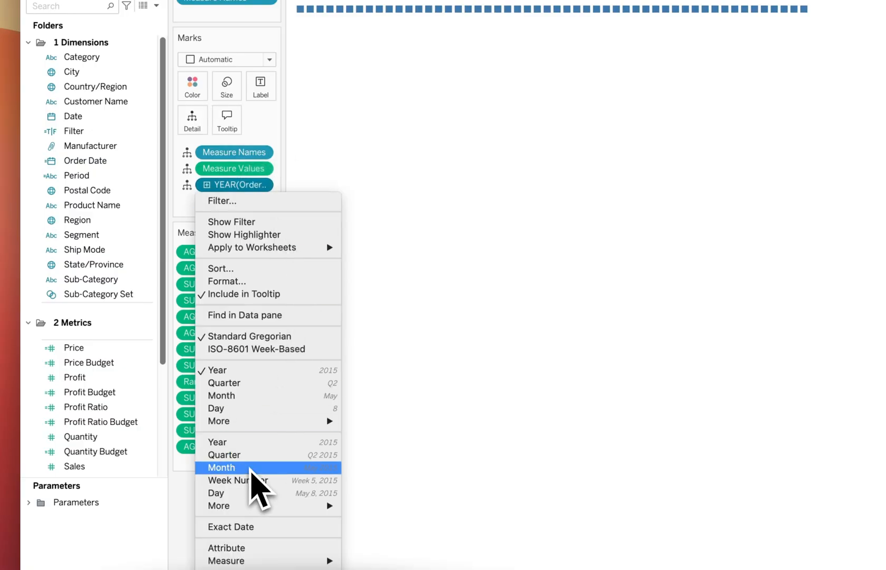
{"action": "left_click", "coordinate": [251, 468]}
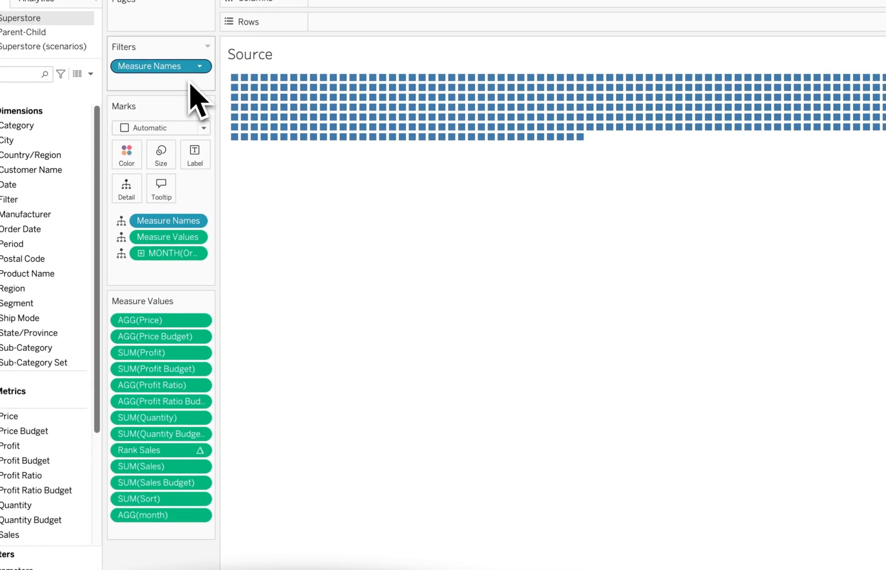
Step: Uncheck Rank Sales, Sort and month in the Measure Names filter, keeping 10 of 13 measures
{"action": "left_click", "coordinate": [206, 65]}
{"action": "left_click", "coordinate": [190, 83]}
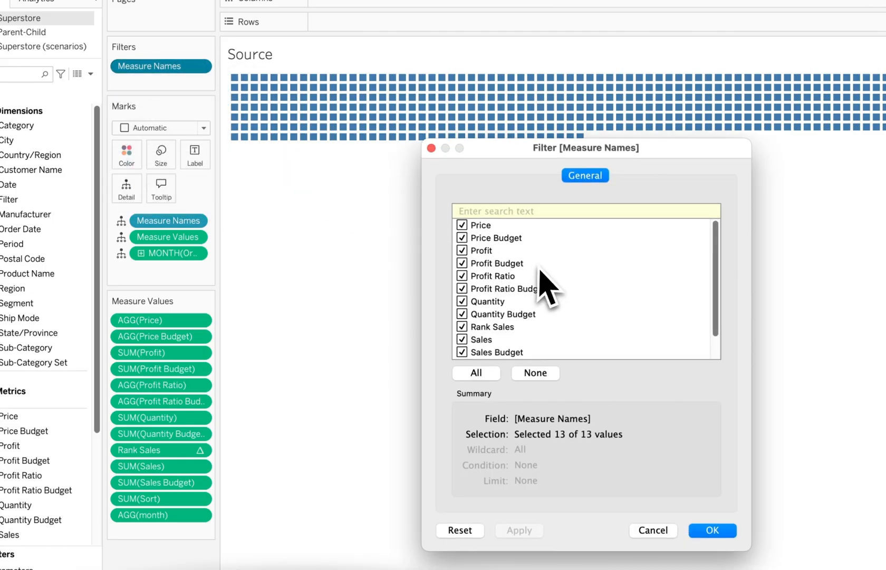
{"action": "left_click", "coordinate": [480, 327]}
{"action": "scroll", "coordinate": [465, 346], "scroll_direction": "down", "scroll_amount": 2}
{"action": "left_click", "coordinate": [463, 341]}
{"action": "left_click", "coordinate": [463, 352]}
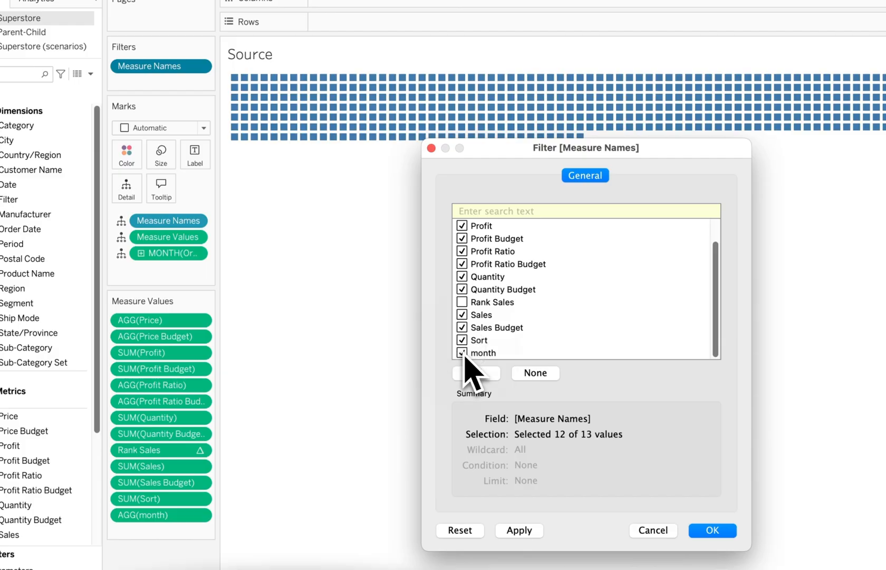
{"action": "left_click", "coordinate": [713, 531]}
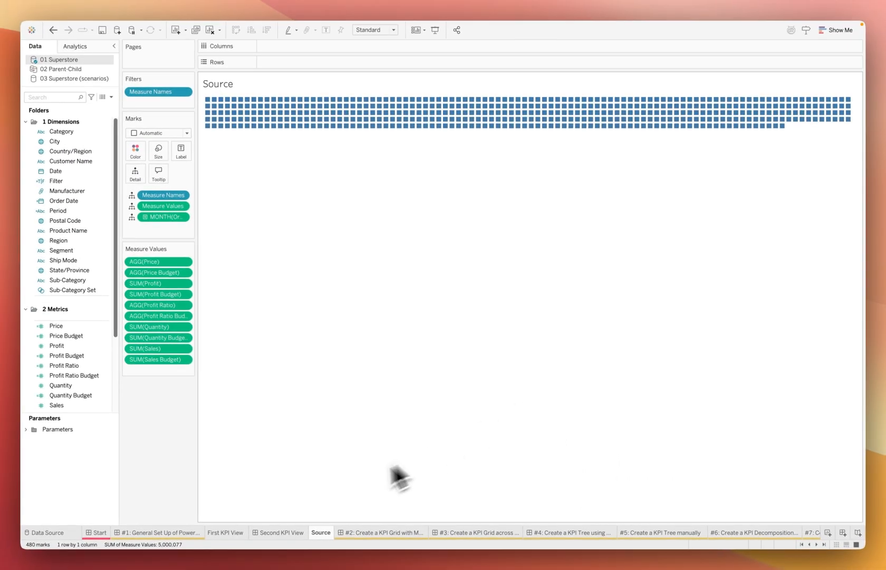
Step: Add the Source sheet to the Second KPI View dashboard as a floating object
{"action": "left_click", "coordinate": [283, 532]}
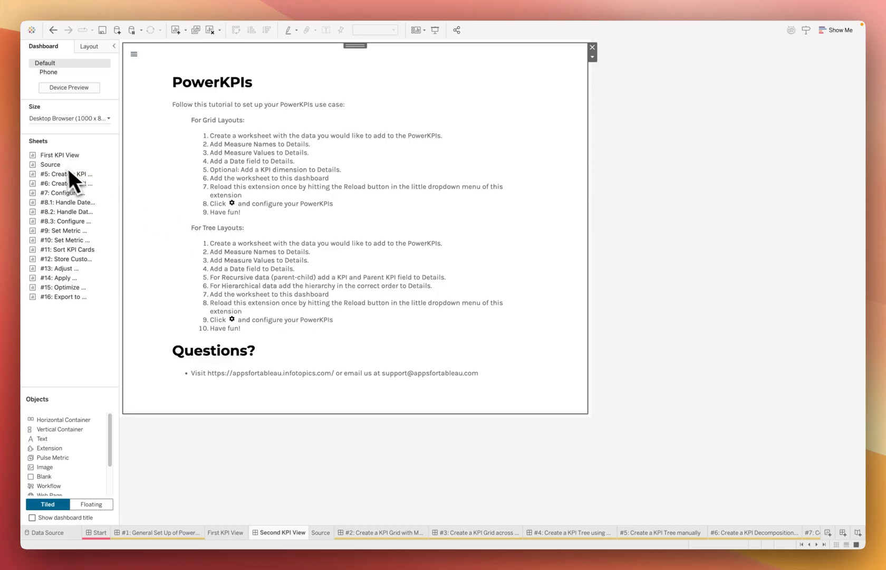
{"action": "left_click_drag", "start_coordinate": [57, 164], "coordinate": [387, 151]}
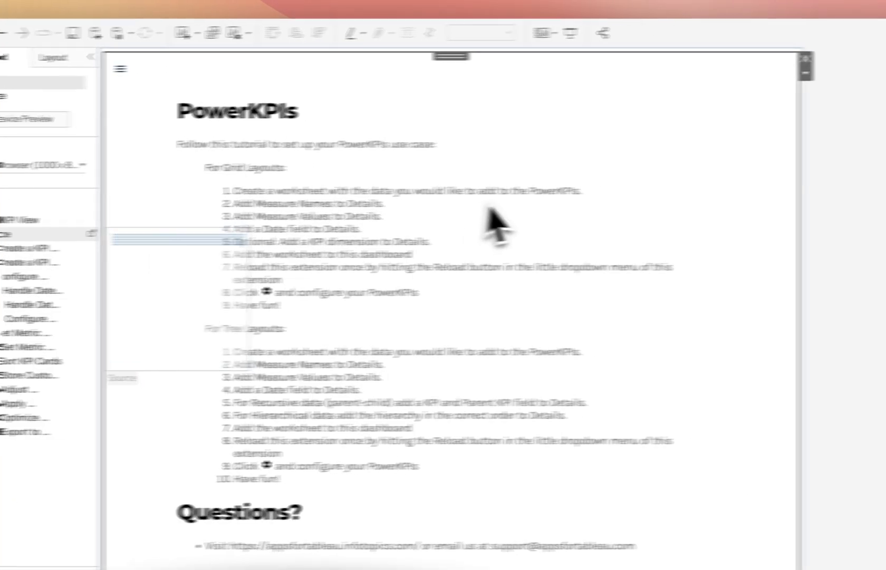
{"action": "left_click_drag", "start_coordinate": [496, 225], "coordinate": [559, 131]}
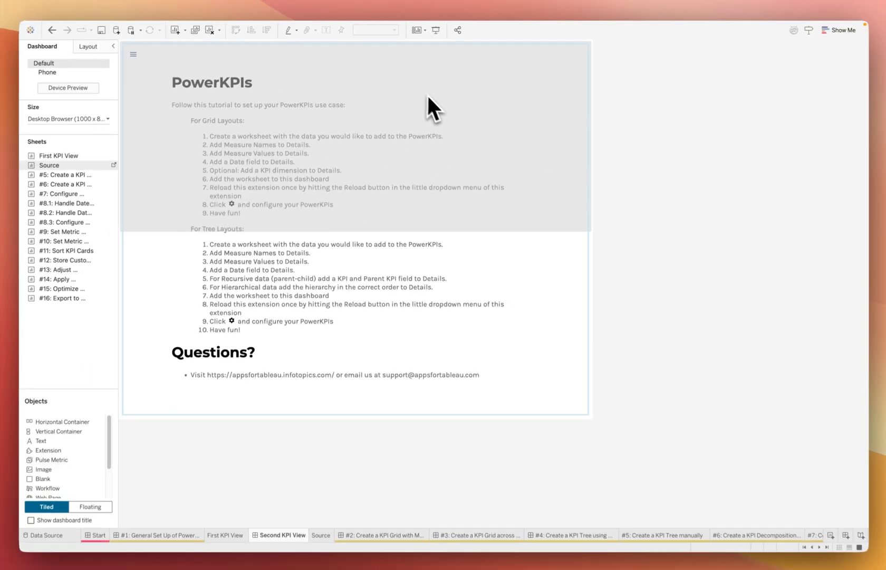
{"action": "left_click_drag", "start_coordinate": [428, 96], "coordinate": [412, 71]}
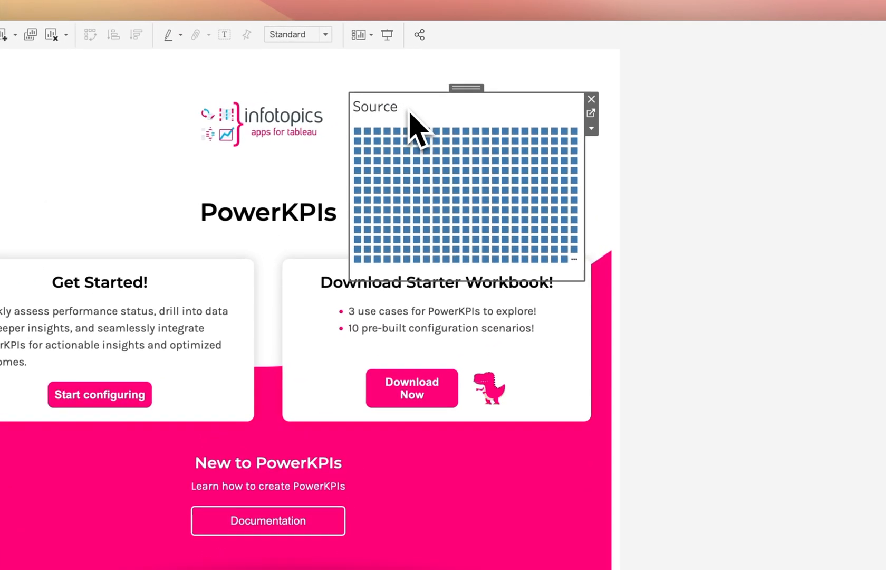
Step: Hide the Source sheet's title and shrink it to a tiny size beside PowerKPIs
{"action": "right_click", "coordinate": [449, 80]}
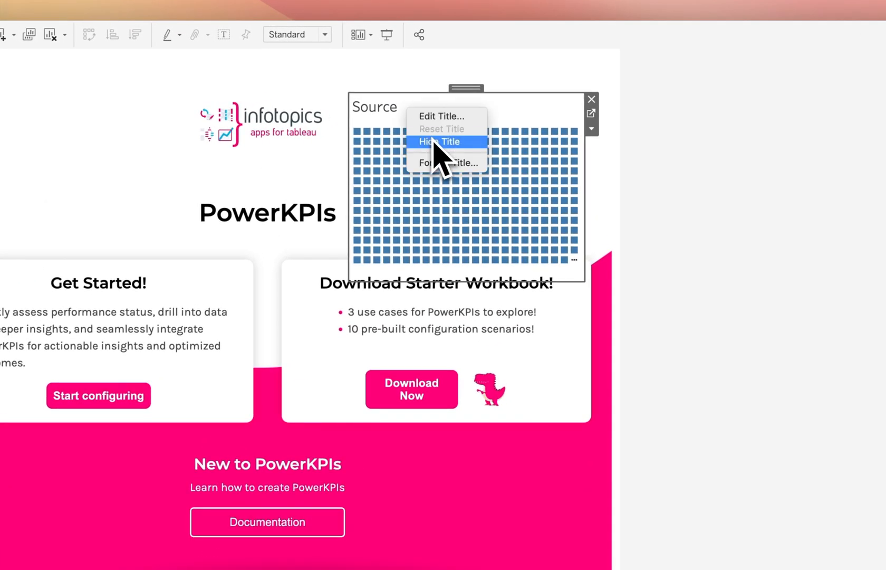
{"action": "left_click", "coordinate": [432, 142]}
{"action": "left_click_drag", "start_coordinate": [532, 228], "coordinate": [408, 120]}
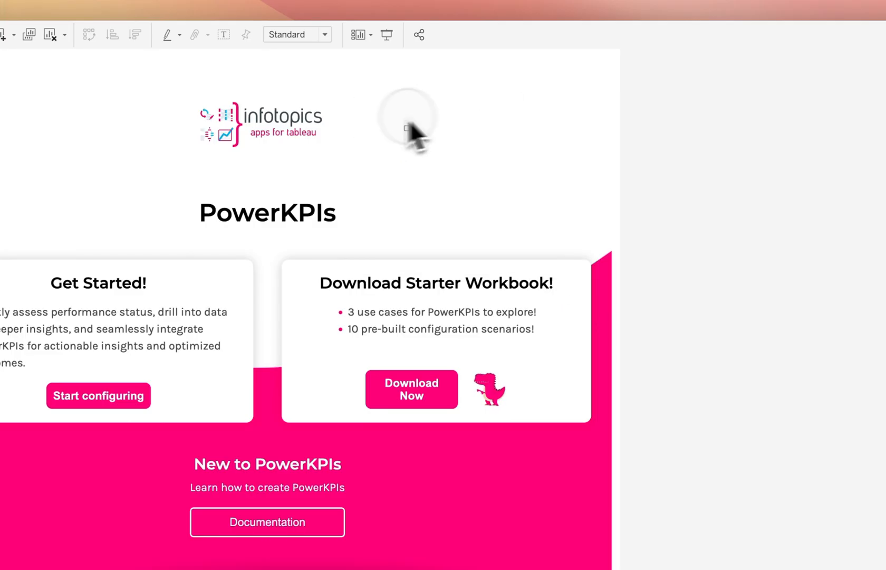
{"action": "left_click", "coordinate": [573, 77]}
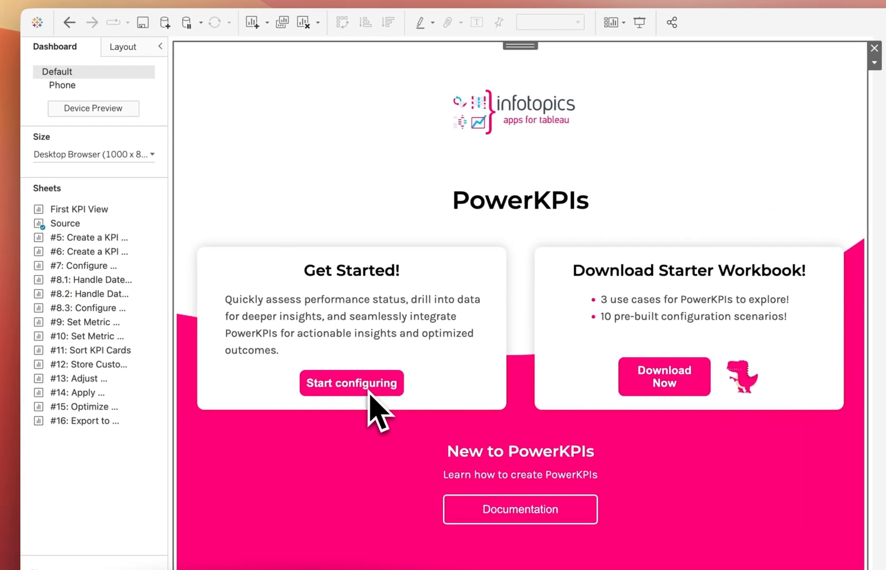
Step: Configure PowerKPIs with the Source worksheet, KPI Grid layout and Measure Names structure, then save
{"action": "left_click", "coordinate": [324, 345]}
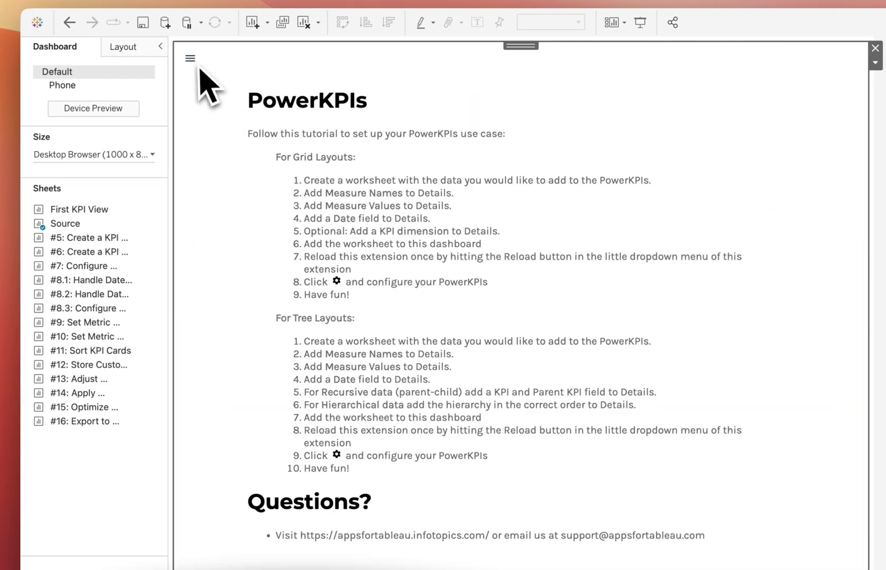
{"action": "left_click", "coordinate": [192, 60]}
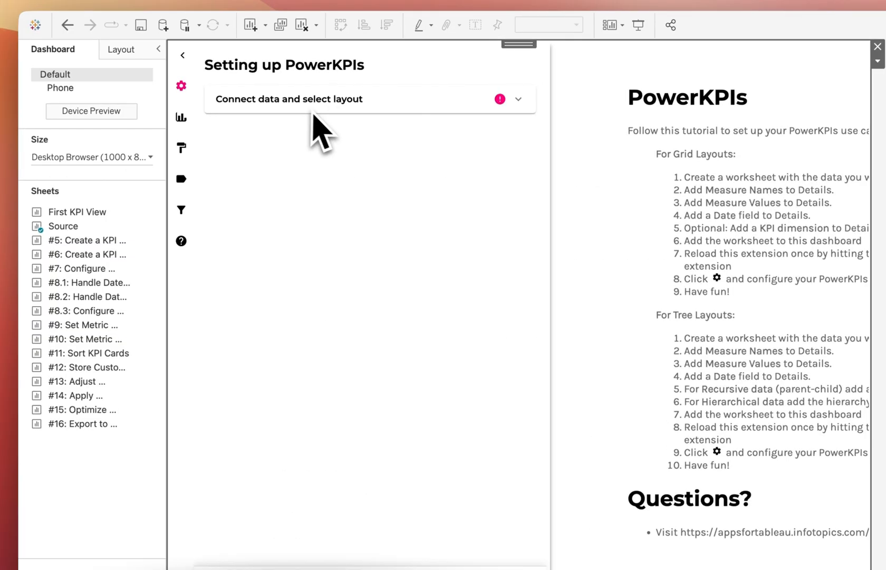
{"action": "left_click", "coordinate": [309, 102]}
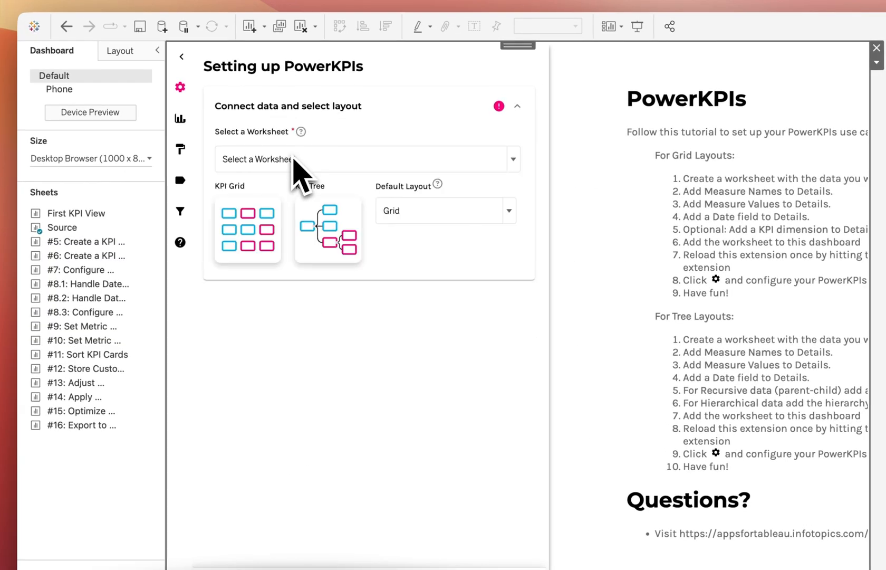
{"action": "left_click", "coordinate": [269, 169]}
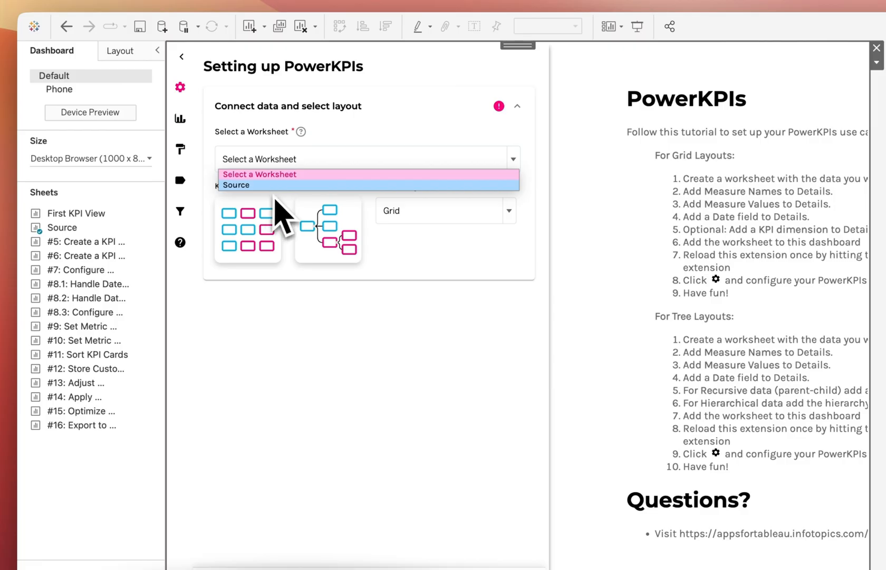
{"action": "left_click", "coordinate": [273, 186]}
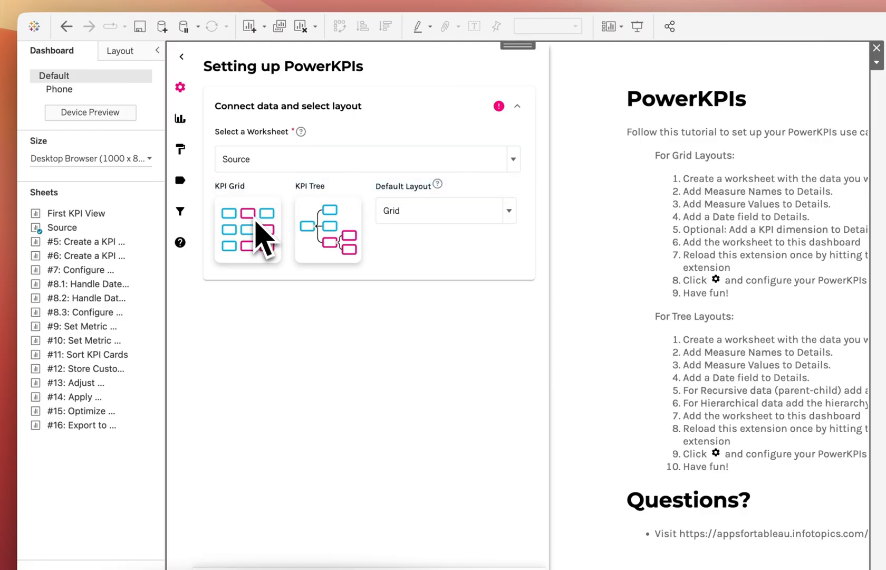
{"action": "left_click", "coordinate": [259, 234]}
{"action": "scroll", "coordinate": [264, 237], "scroll_direction": "down", "scroll_amount": 5}
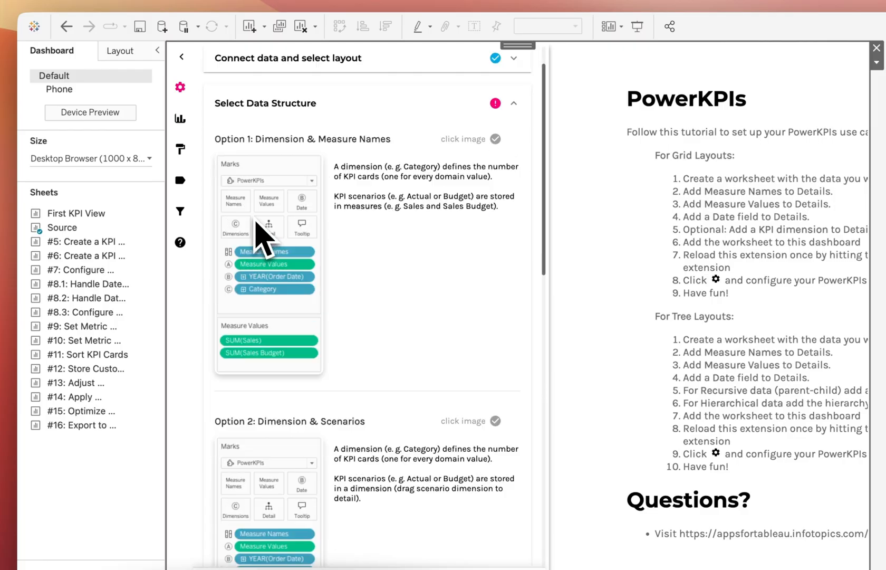
{"action": "scroll", "coordinate": [267, 253], "scroll_direction": "down", "scroll_amount": 4}
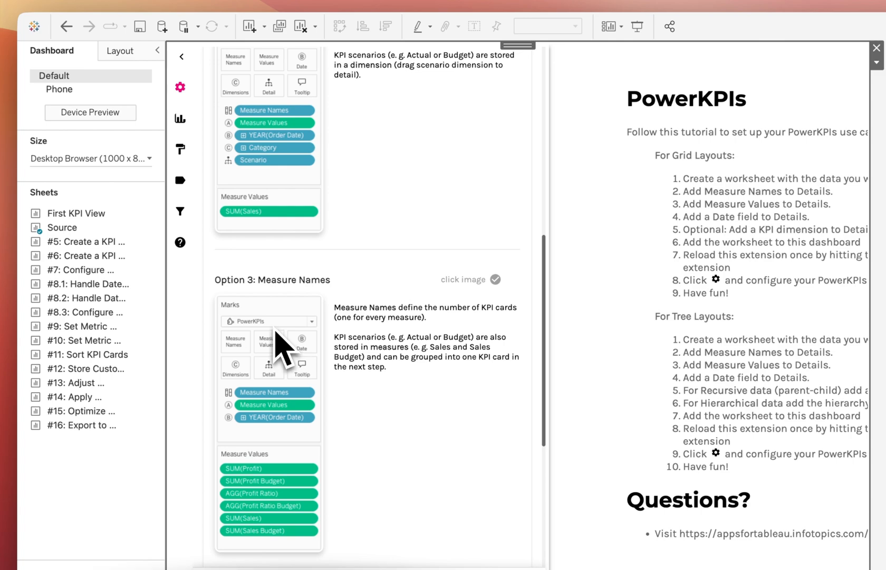
{"action": "scroll", "coordinate": [276, 319], "scroll_direction": "down", "scroll_amount": 2}
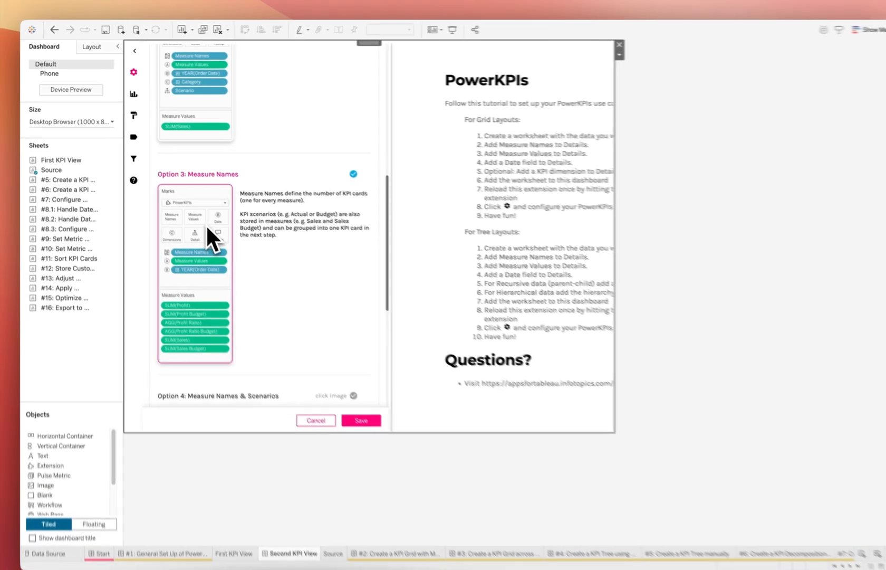
{"action": "left_click", "coordinate": [290, 317]}
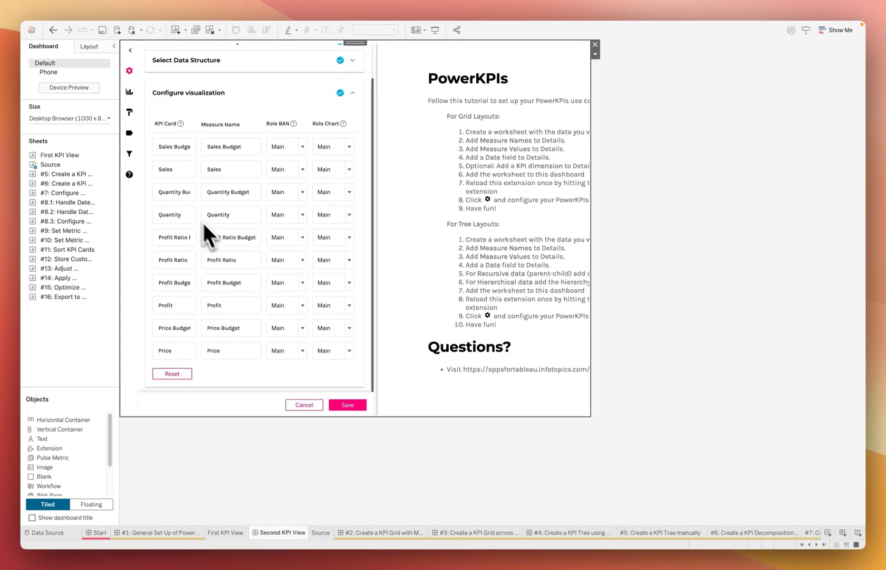
{"action": "left_click", "coordinate": [346, 406]}
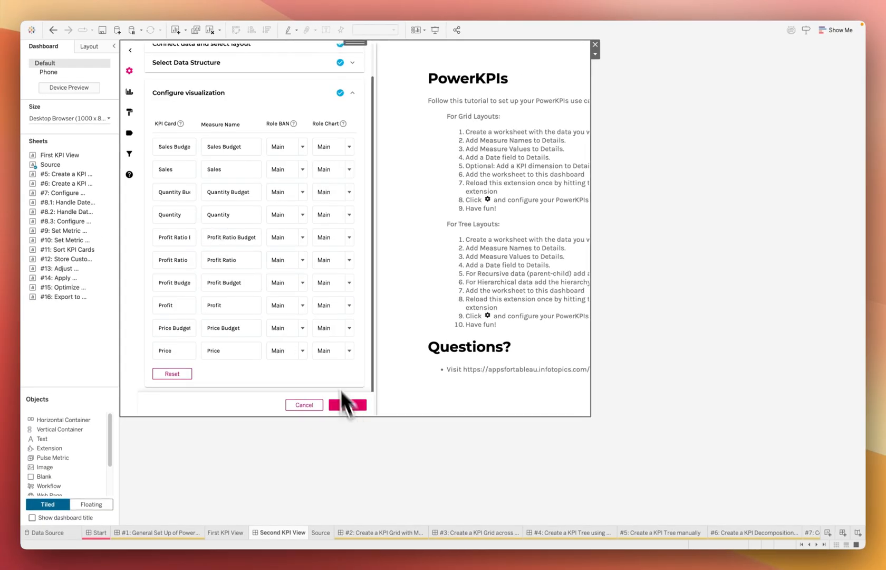
Step: Sort the ten KPI cards ascending, apply the Dark Forrest theme, and fit them as a grid
{"action": "left_click", "coordinate": [131, 51]}
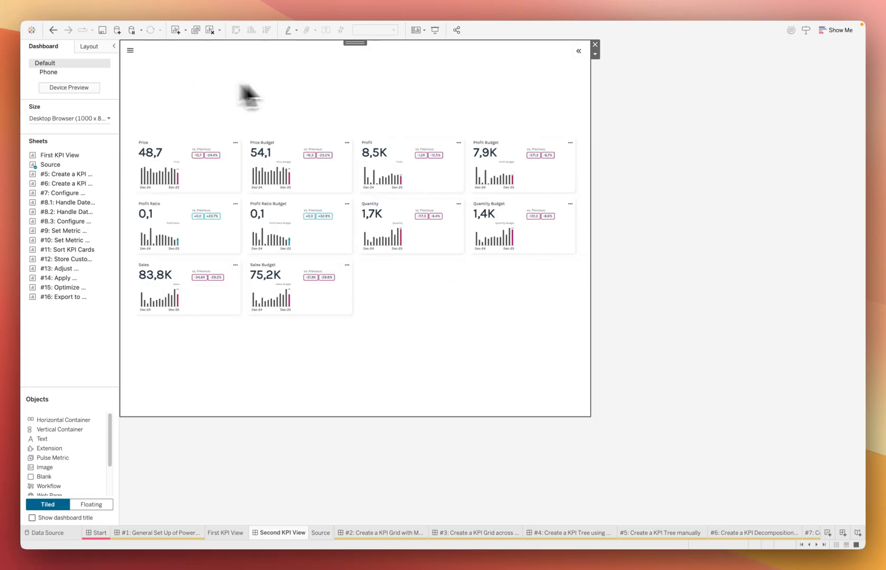
{"action": "left_click", "coordinate": [579, 52]}
{"action": "left_click", "coordinate": [536, 51]}
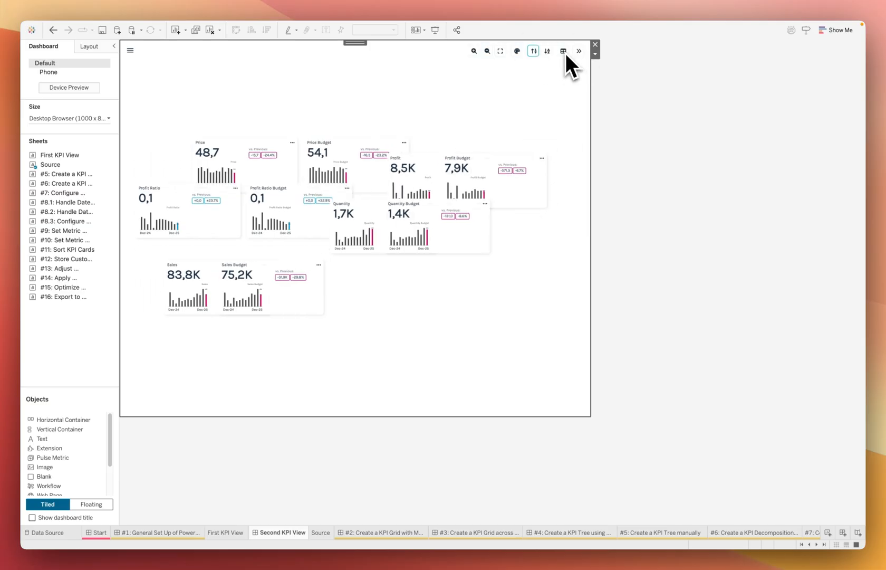
{"action": "left_click", "coordinate": [563, 50]}
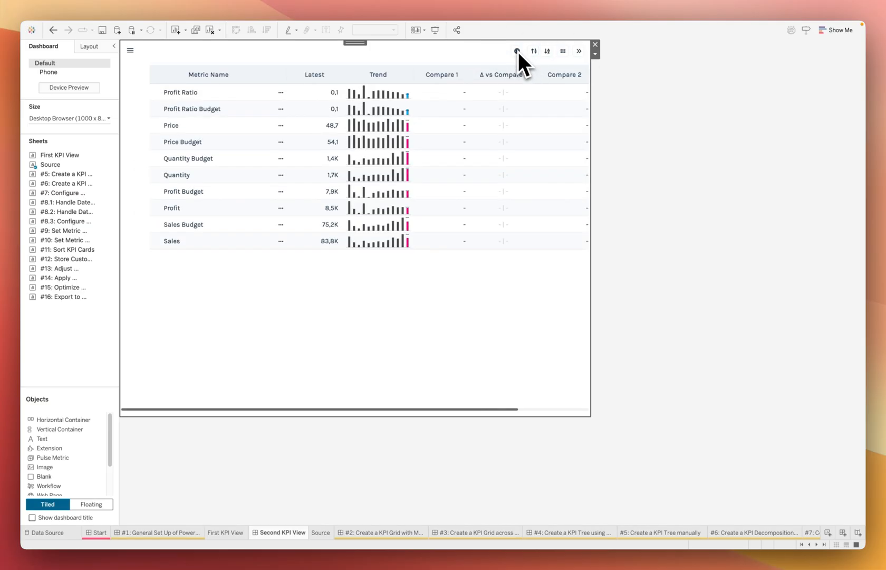
{"action": "left_click", "coordinate": [517, 52]}
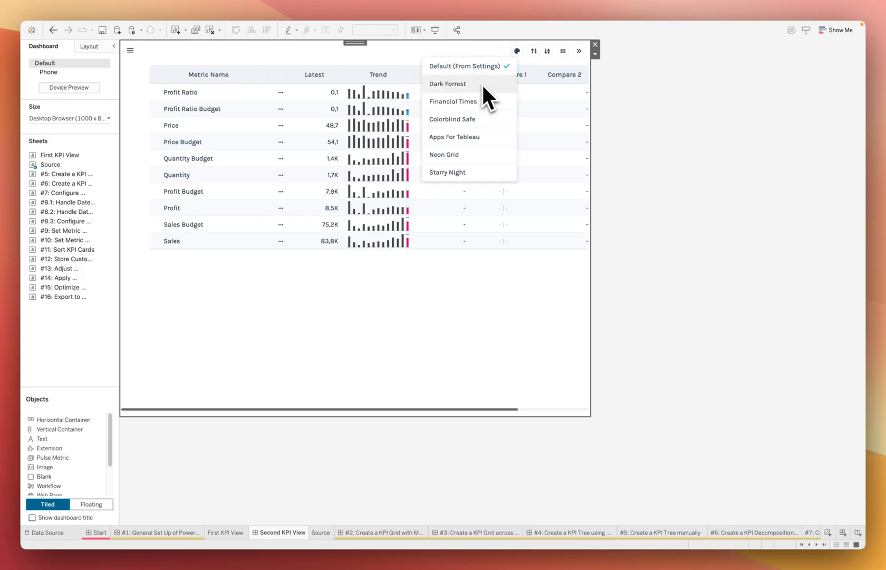
{"action": "left_click", "coordinate": [489, 83]}
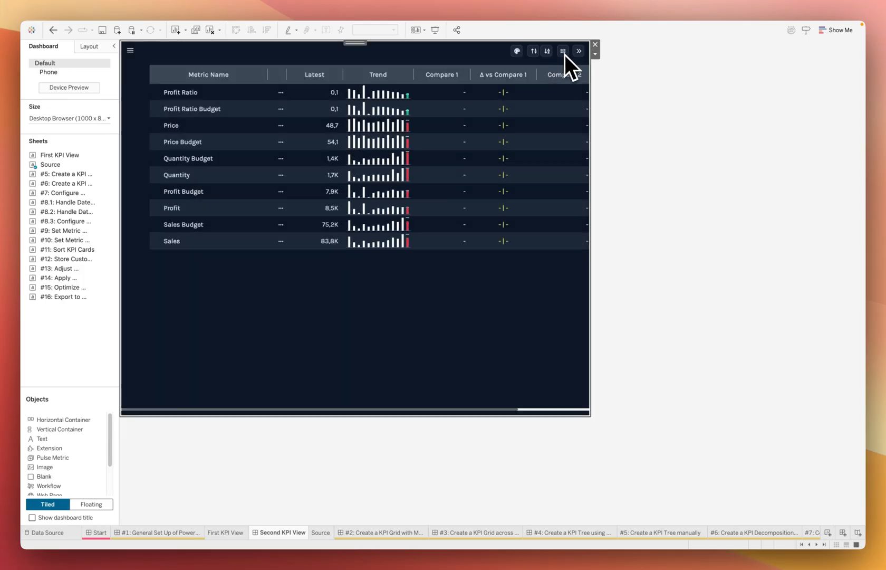
{"action": "left_click", "coordinate": [564, 52]}
{"action": "left_click", "coordinate": [564, 52]}
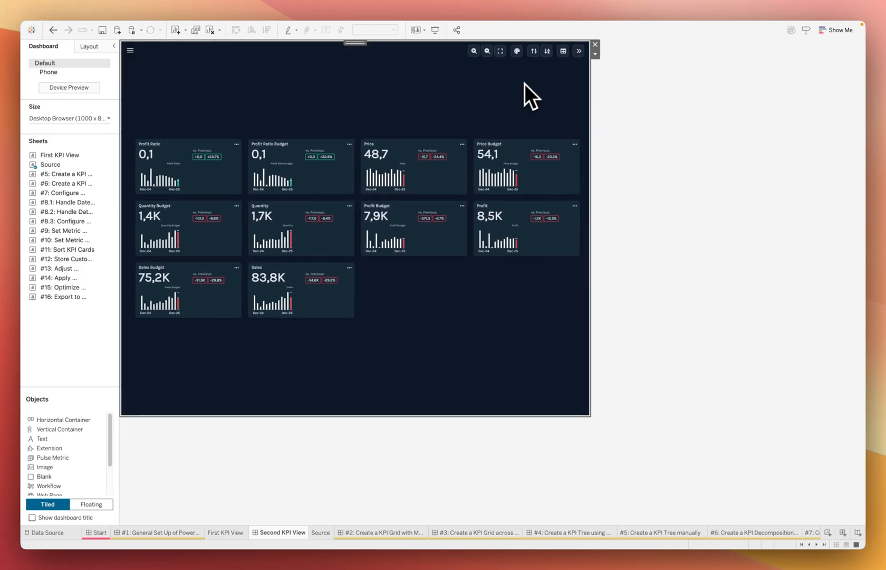